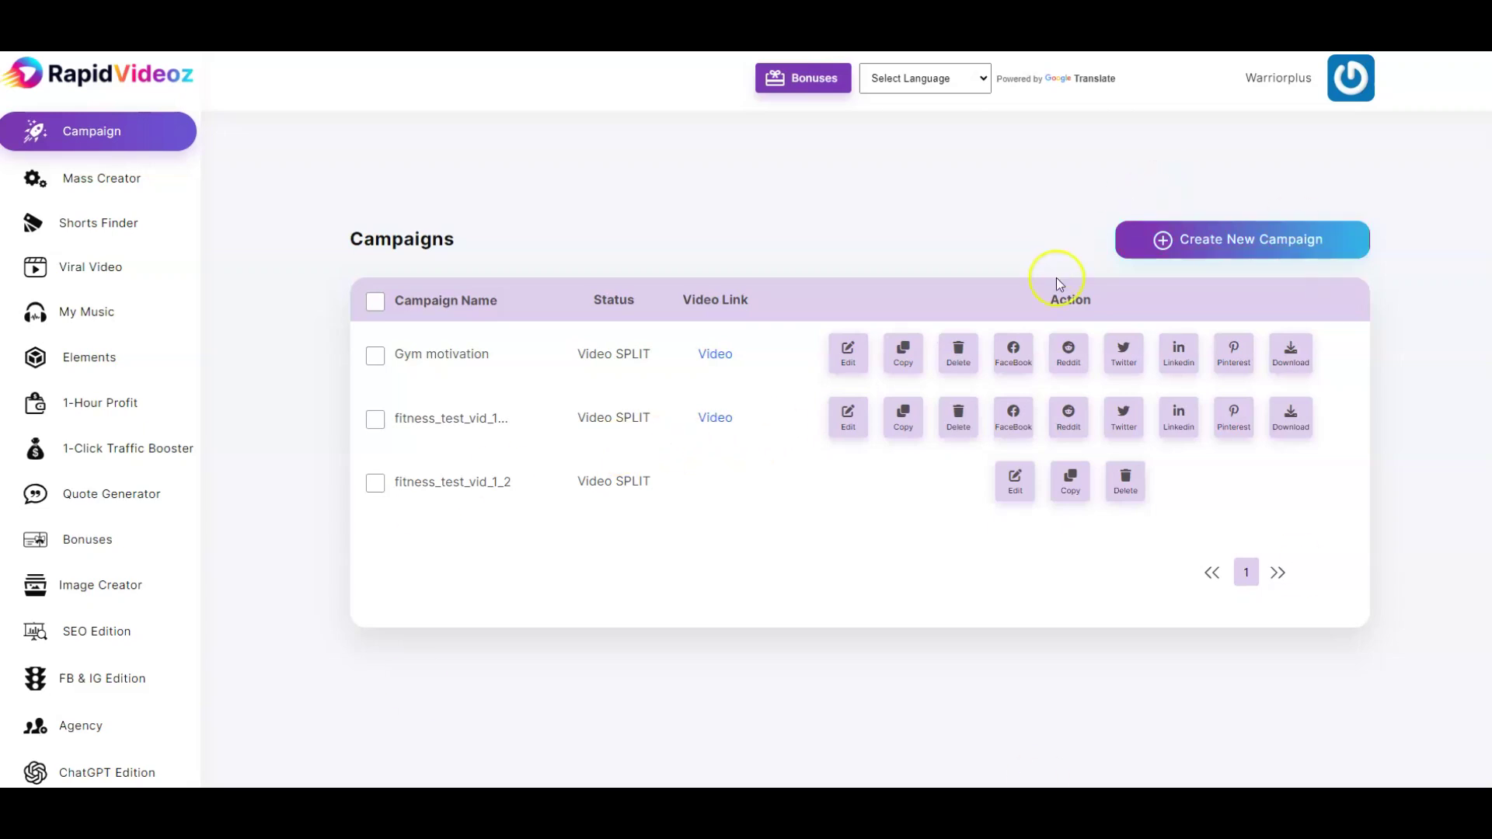
# Step: Create a new campaign named 'Gym motivation 1234' and continue to step 2
pyautogui.click(1256, 238)
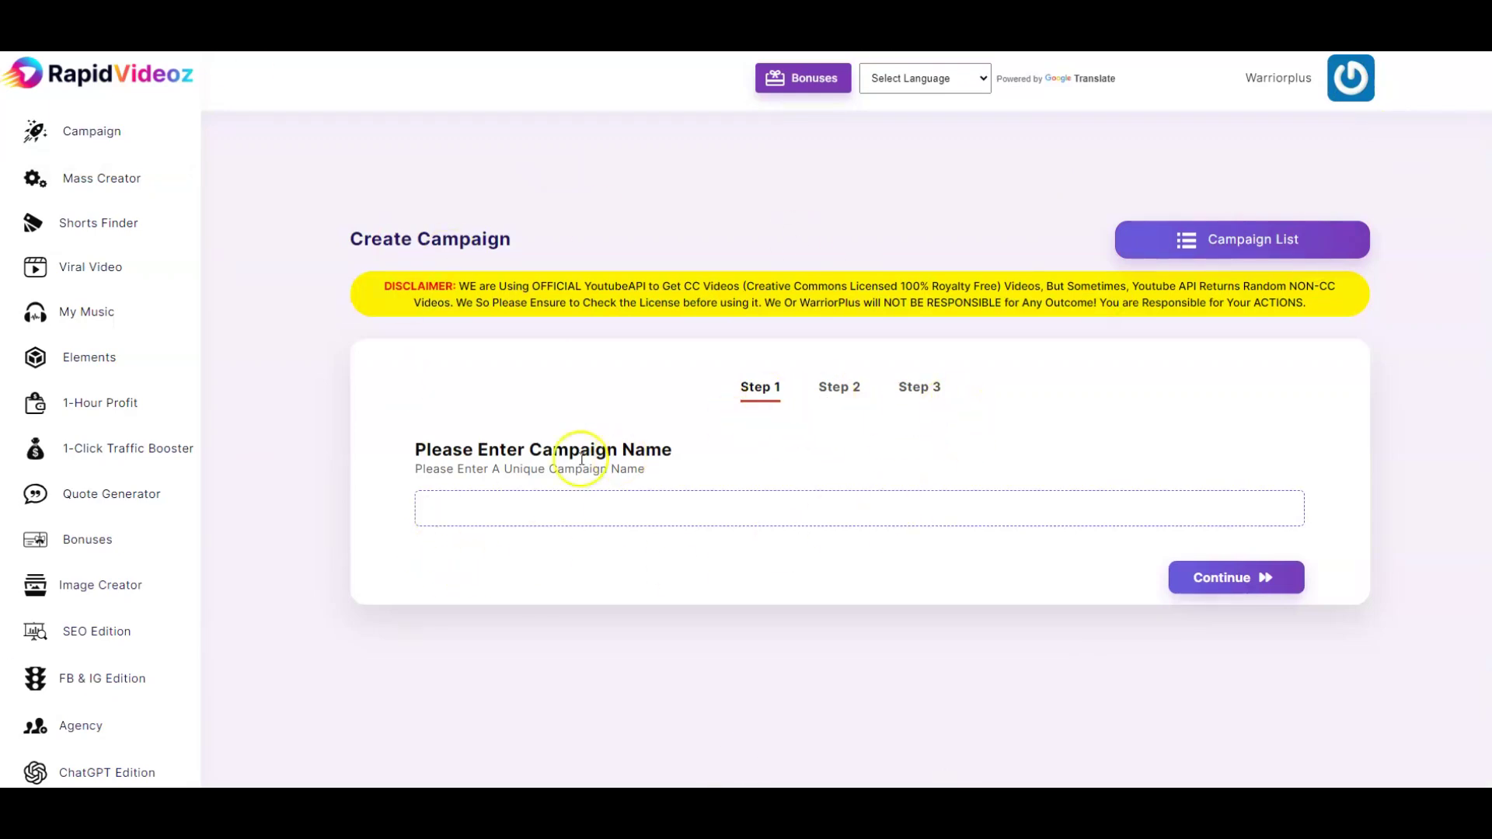
pyautogui.click(516, 510)
pyautogui.click(583, 549)
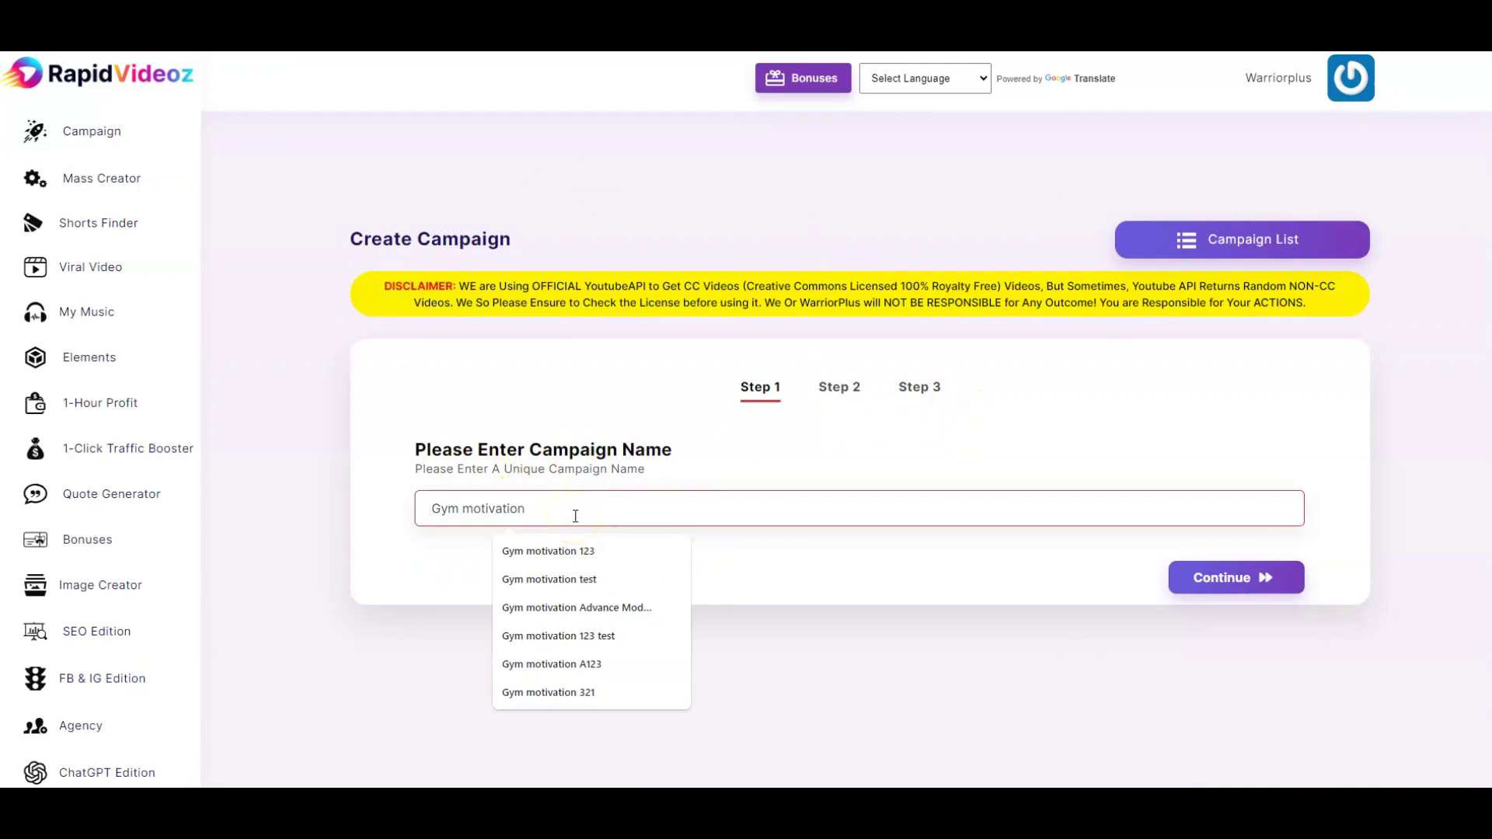
pyautogui.write('1234')
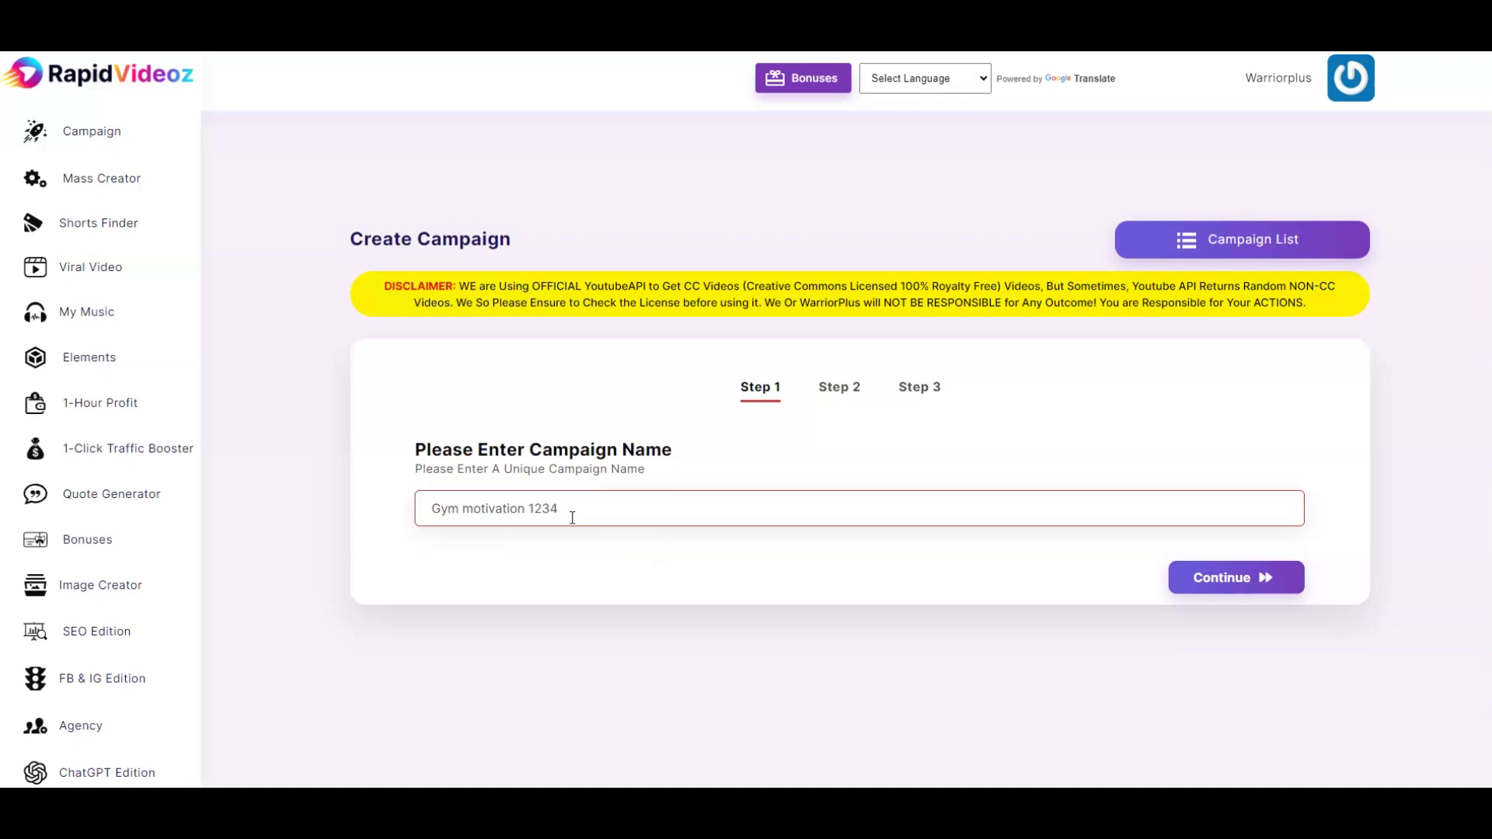
pyautogui.click(1264, 578)
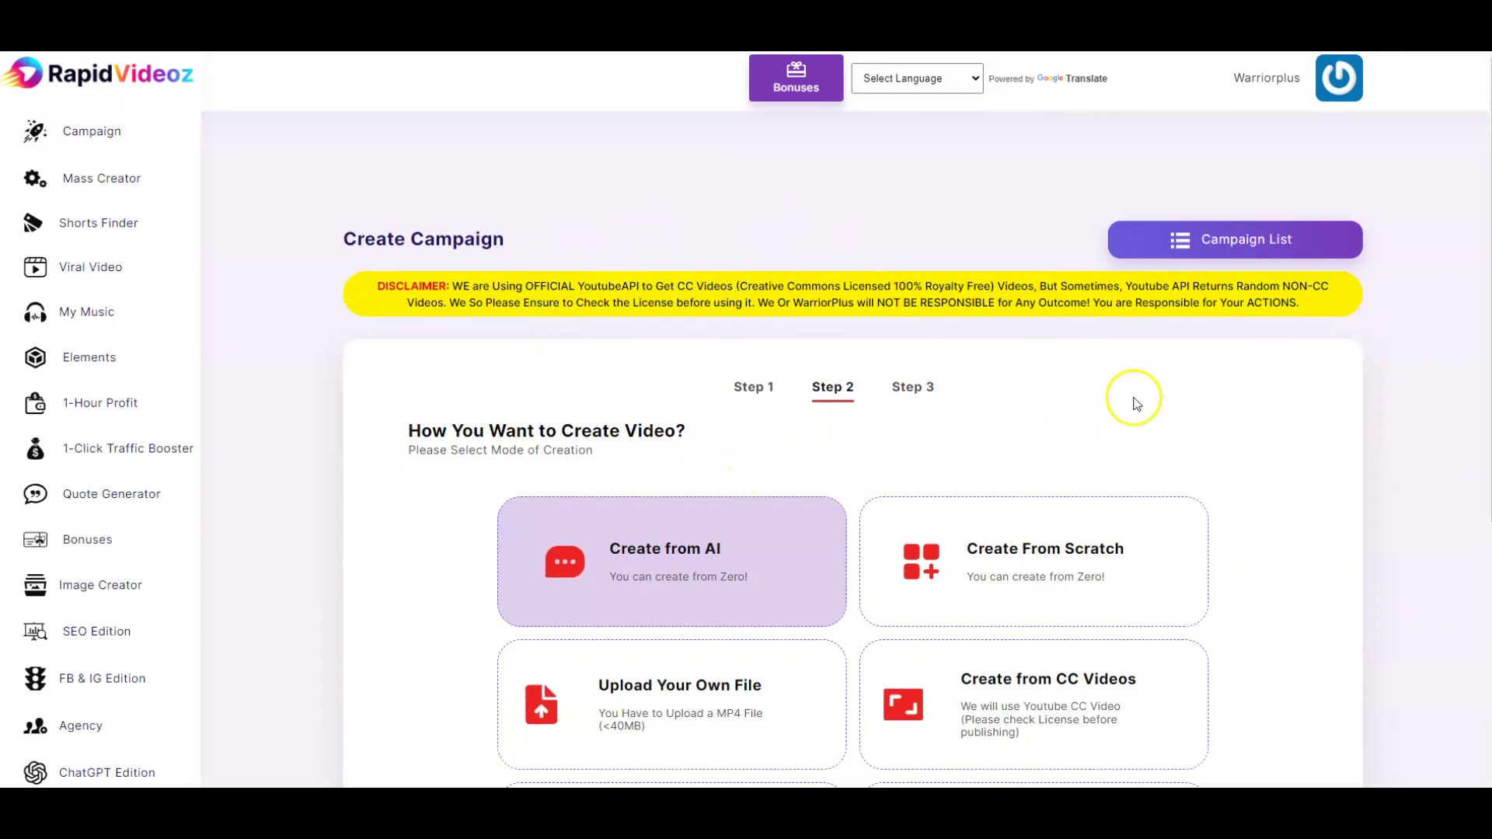
pyautogui.scroll(-2, 1137, 403)
pyautogui.scroll(-3, 1149, 400)
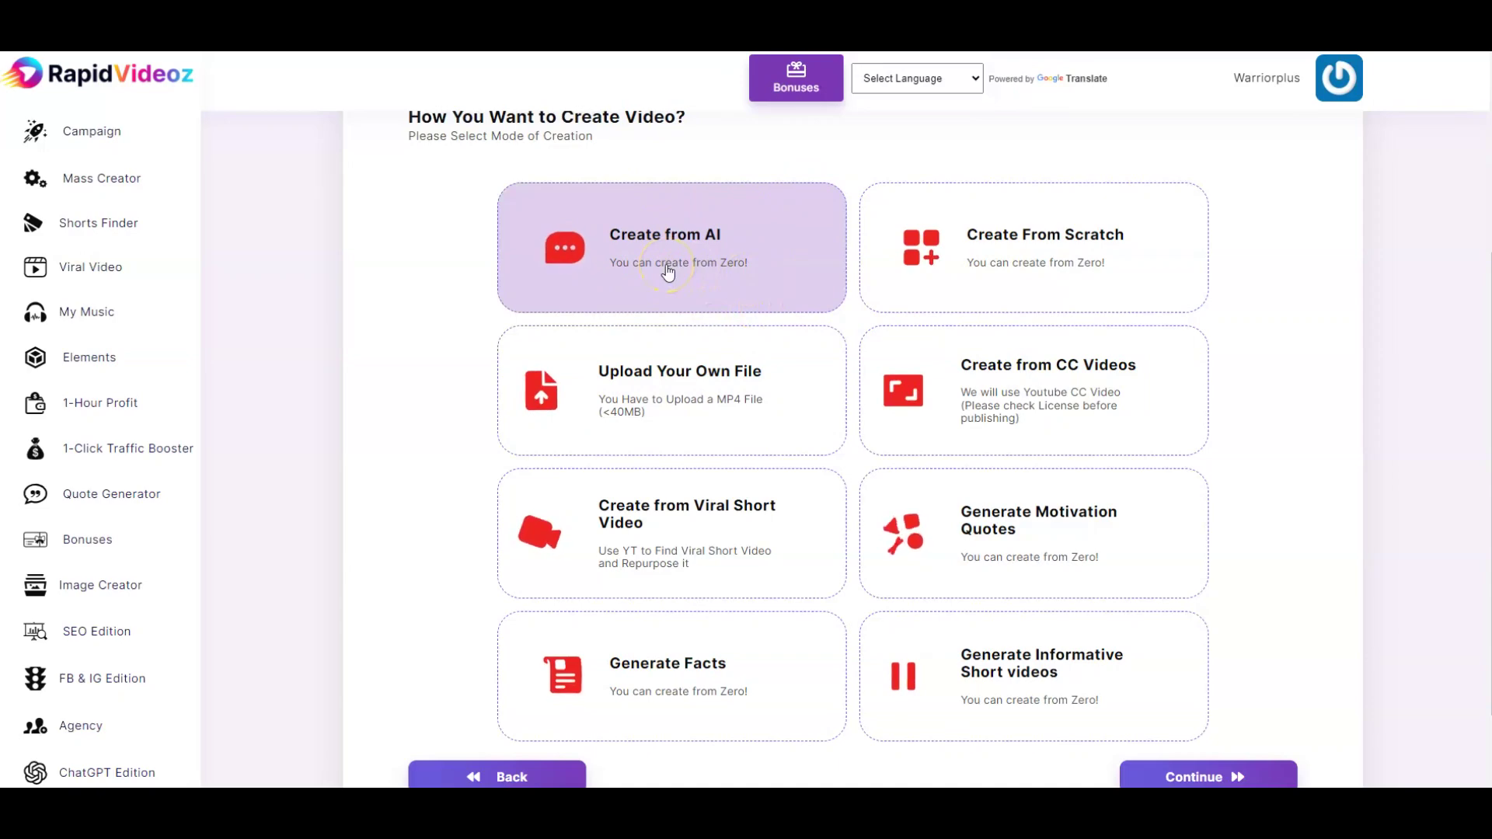
# Step: Select the Create from AI card and continue to the voice-over text step
pyautogui.click(955, 256)
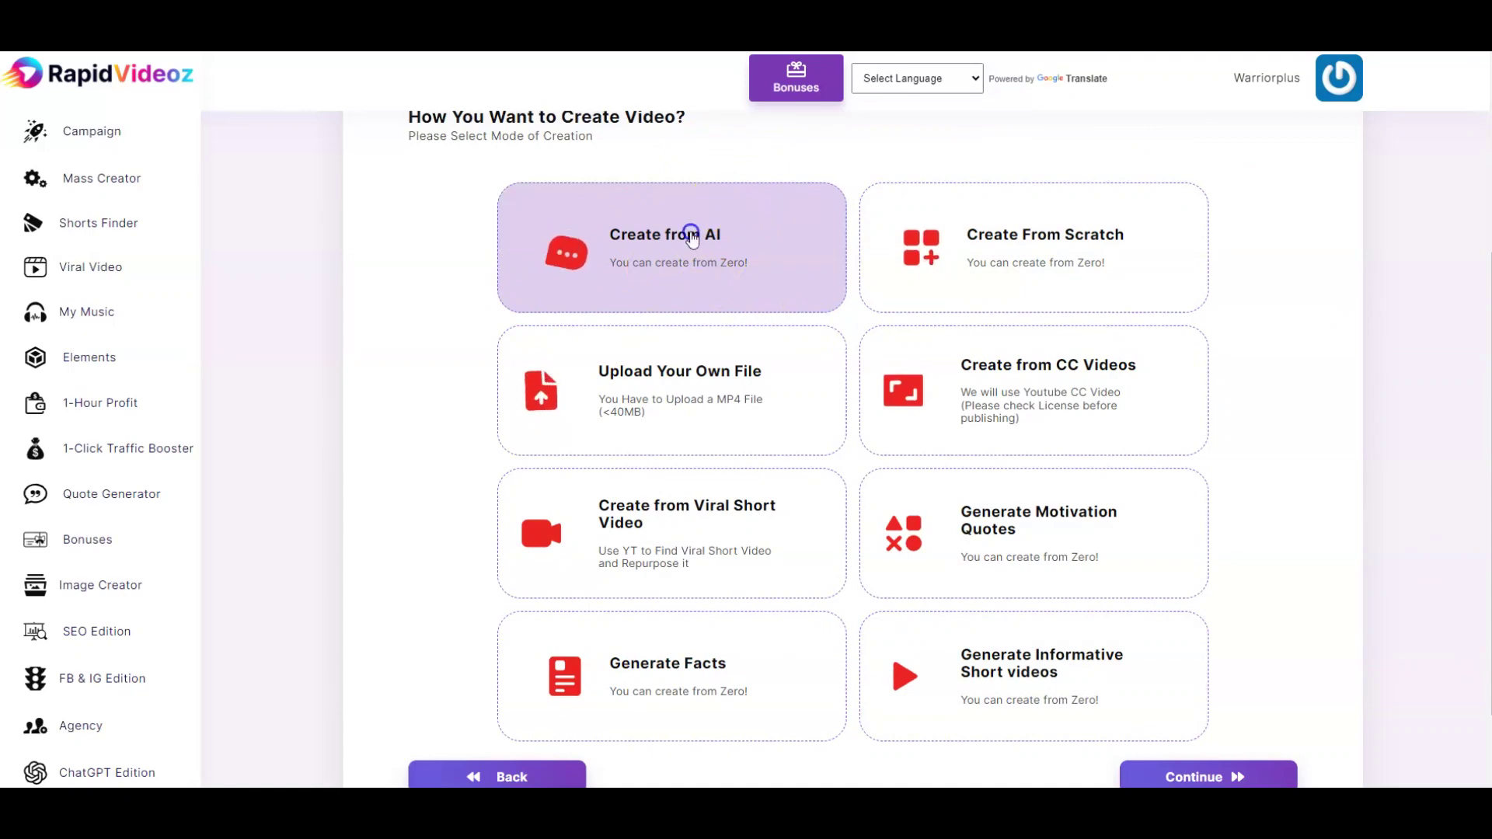
pyautogui.scroll(-2, 1142, 427)
pyautogui.click(1248, 672)
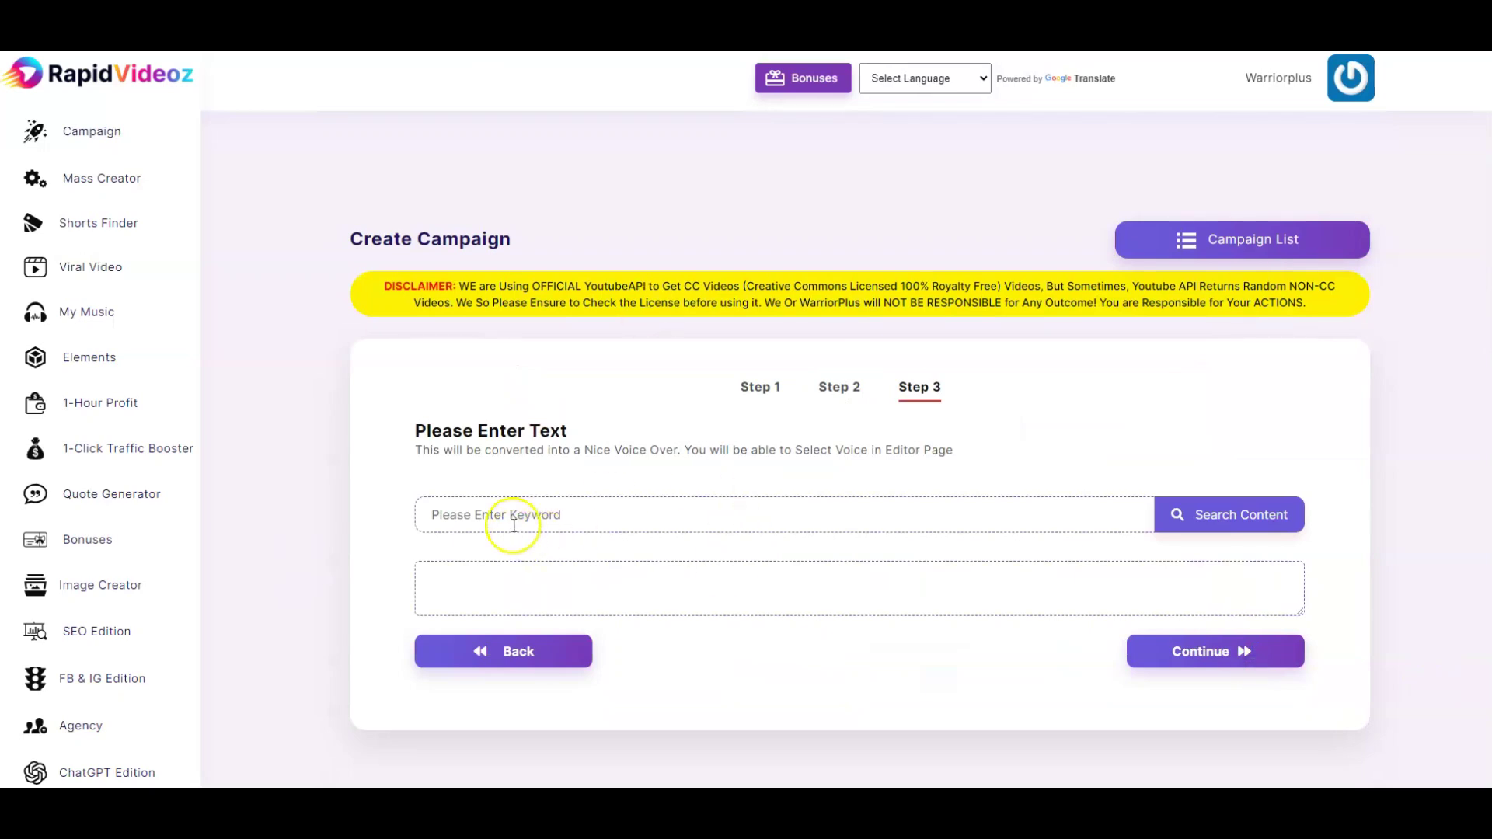
# Step: Generate voice-over text for 'gym motivation for men over 50', append 'Thank you :)', and submit
pyautogui.click(513, 521)
pyautogui.click(580, 558)
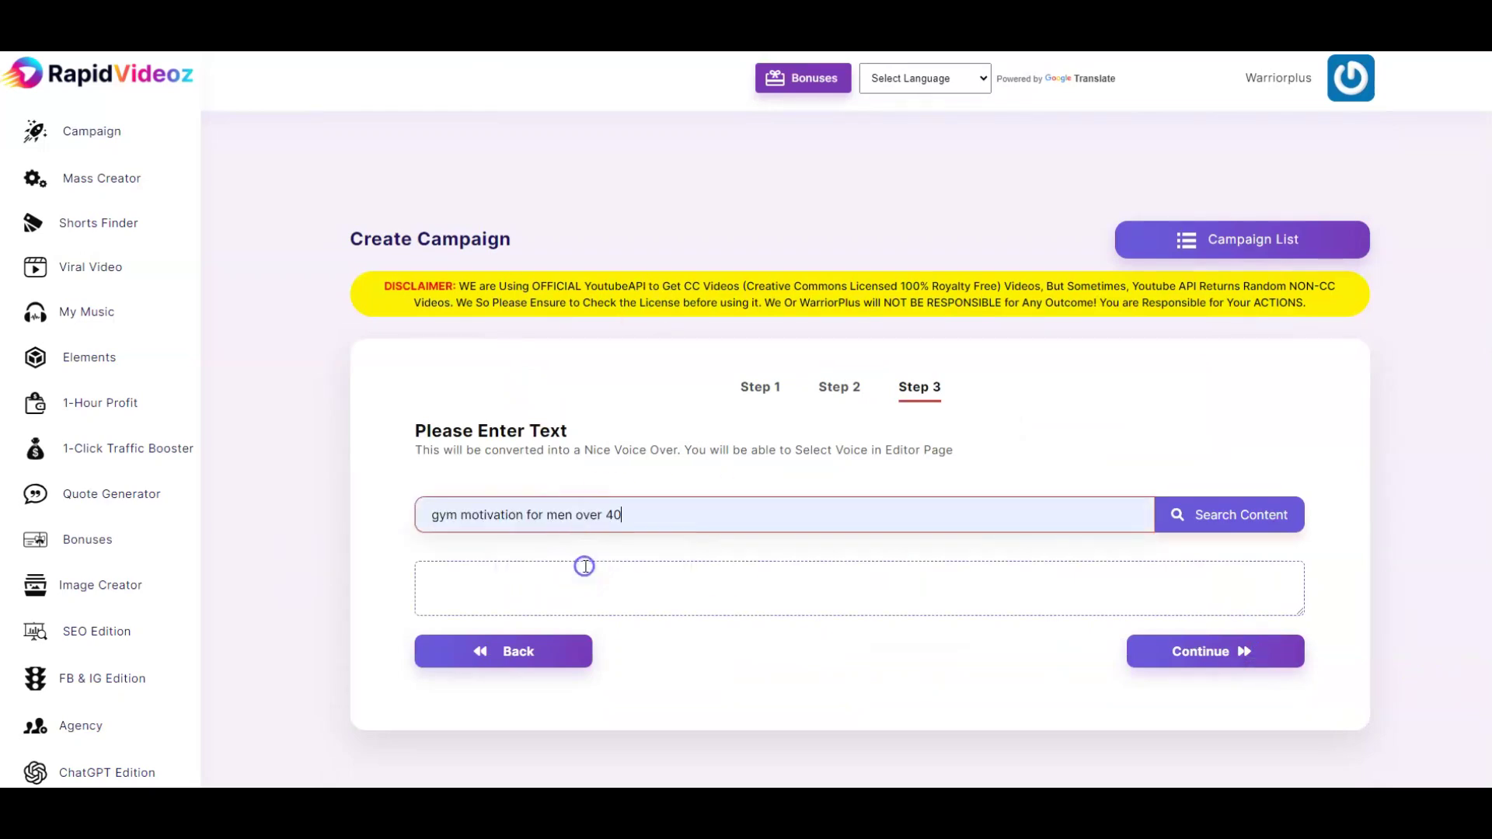
pyautogui.press('BackSpace')
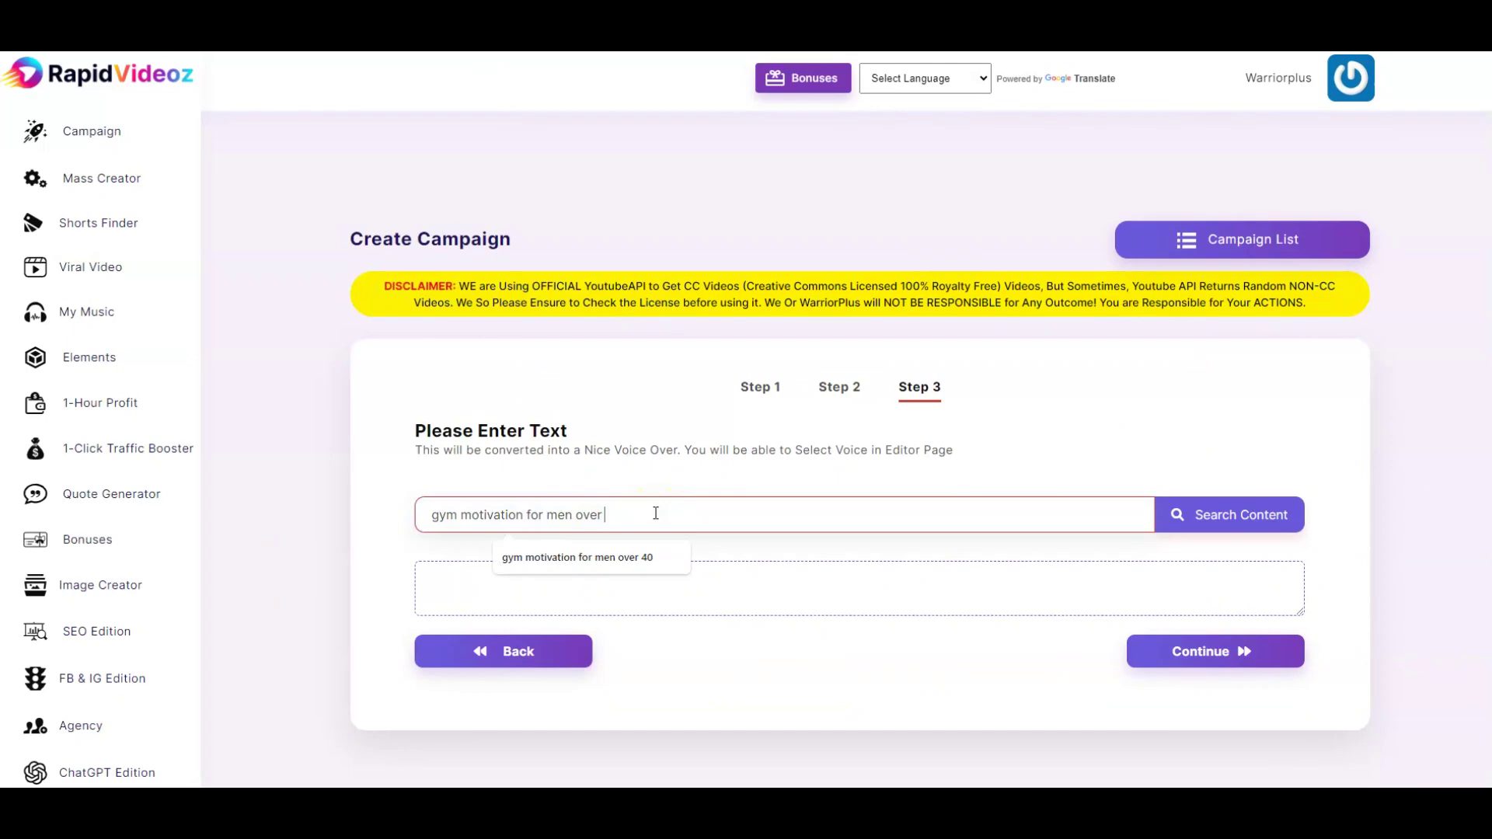
pyautogui.write('50')
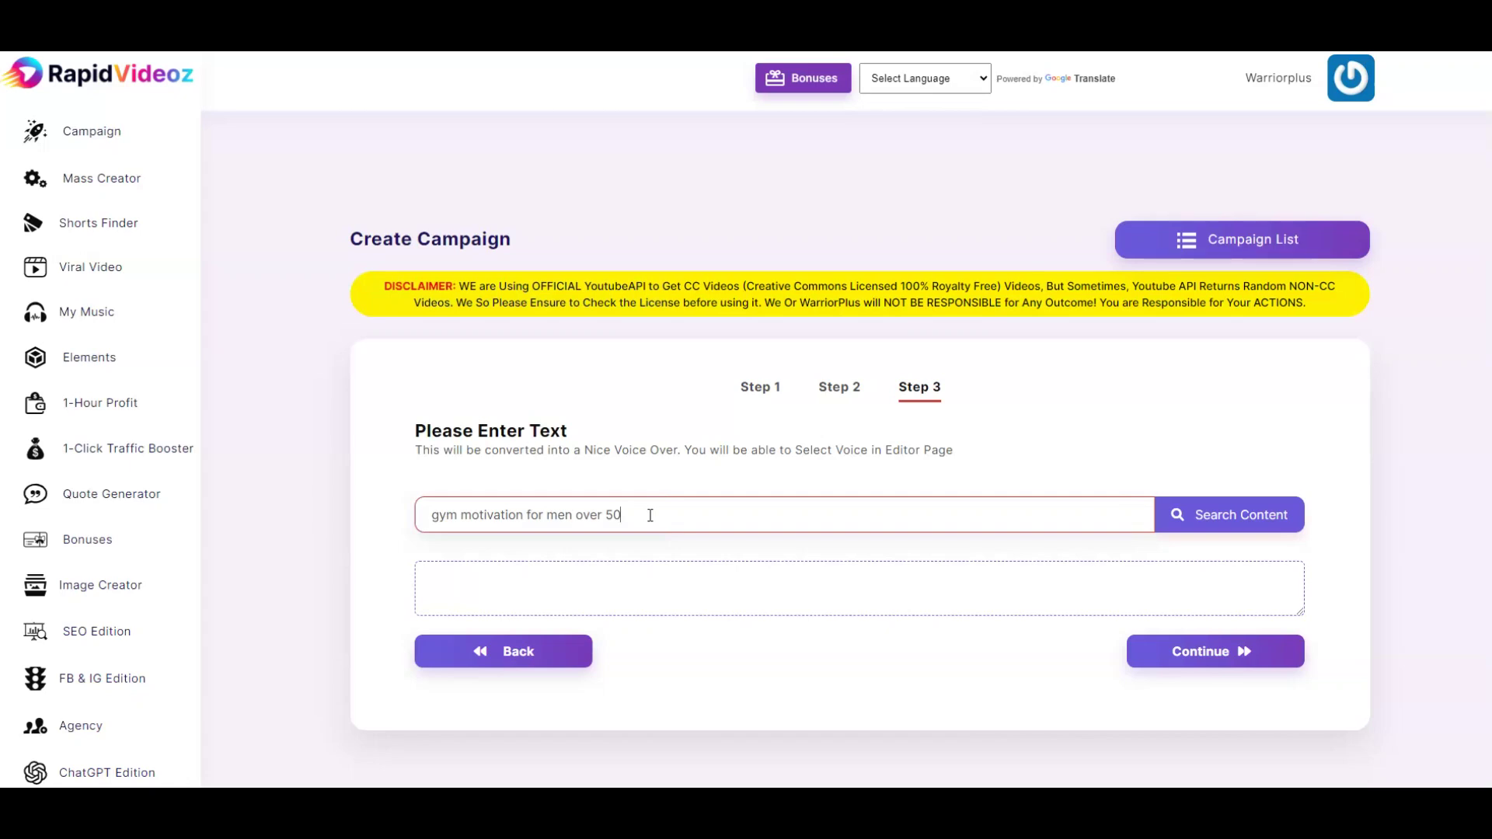
pyautogui.click(1249, 520)
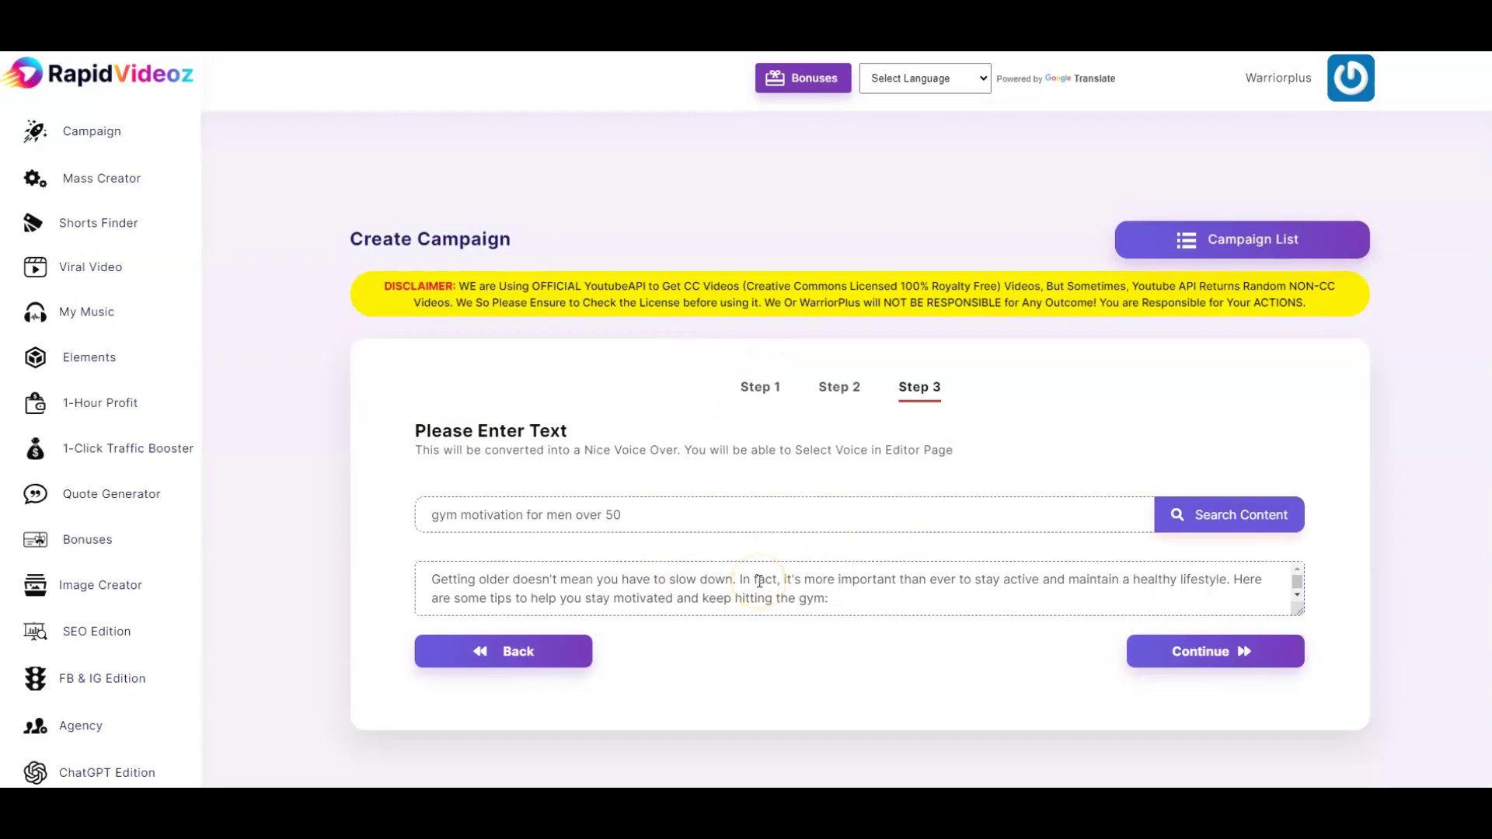
pyautogui.scroll(-10, 866, 595)
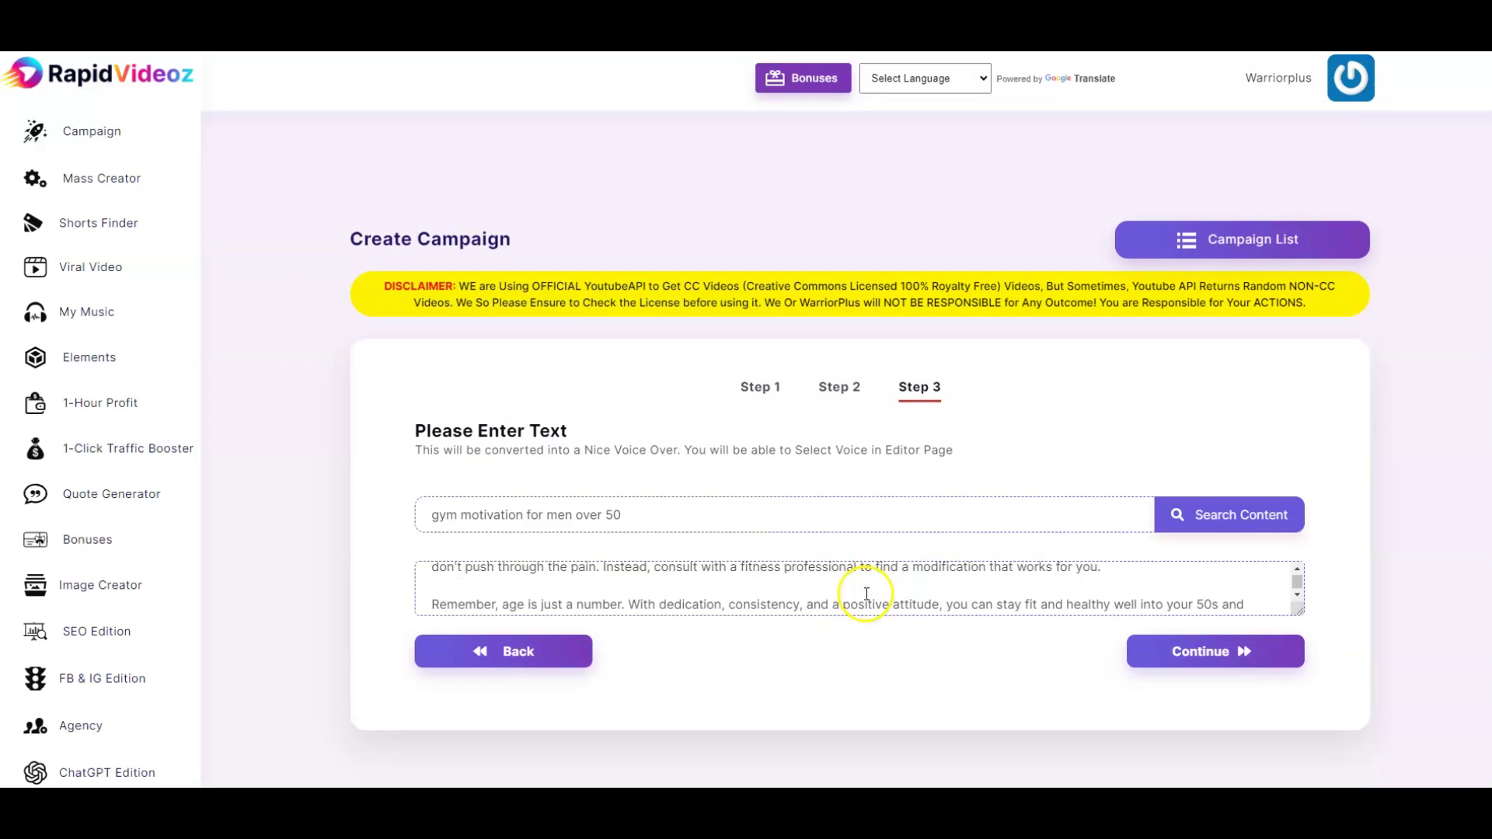
pyautogui.scroll(2, 866, 595)
pyautogui.scroll(5, 865, 593)
pyautogui.scroll(3, 869, 580)
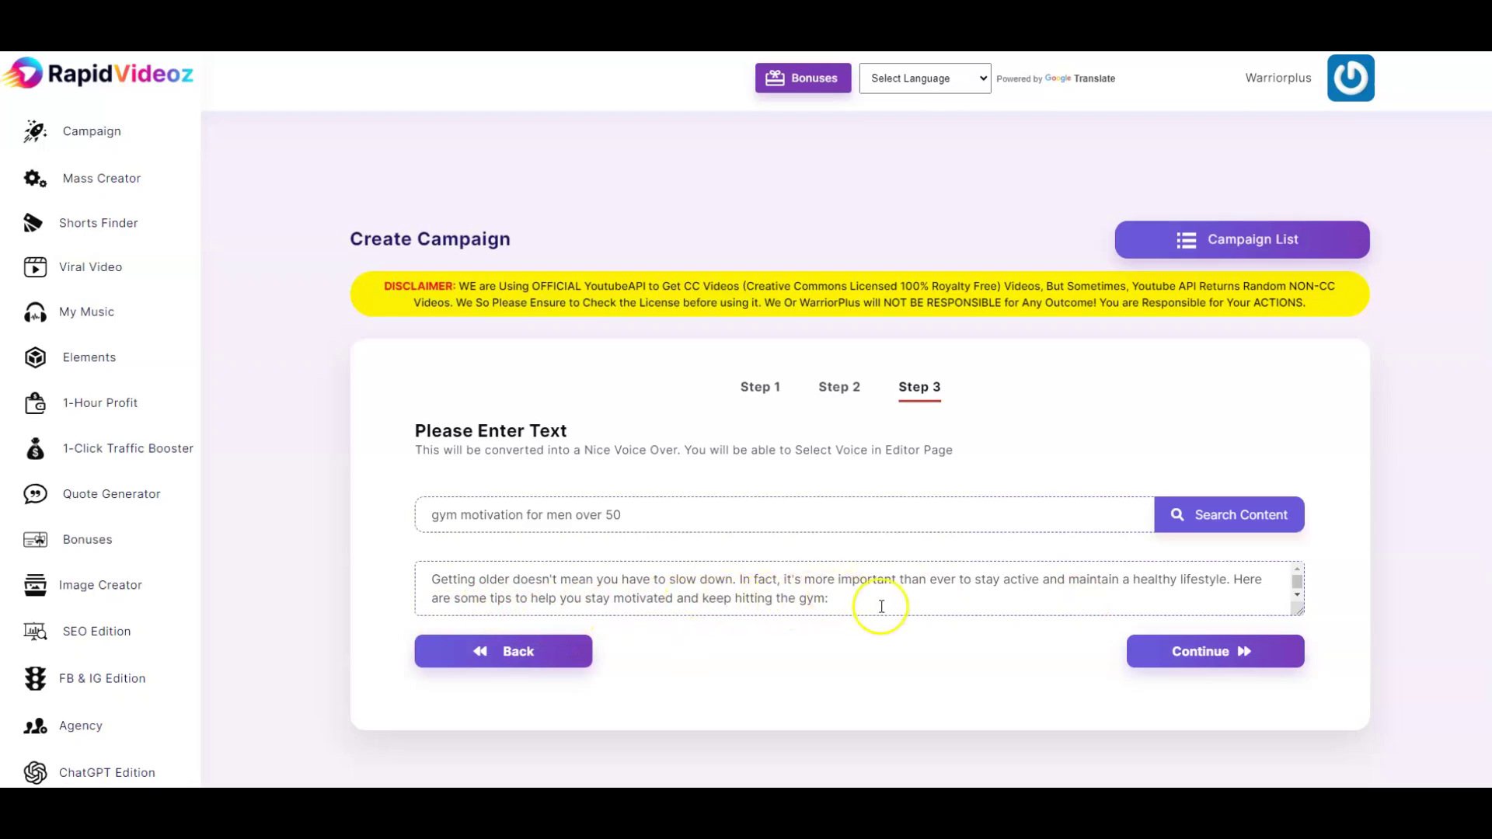
pyautogui.scroll(-5, 888, 603)
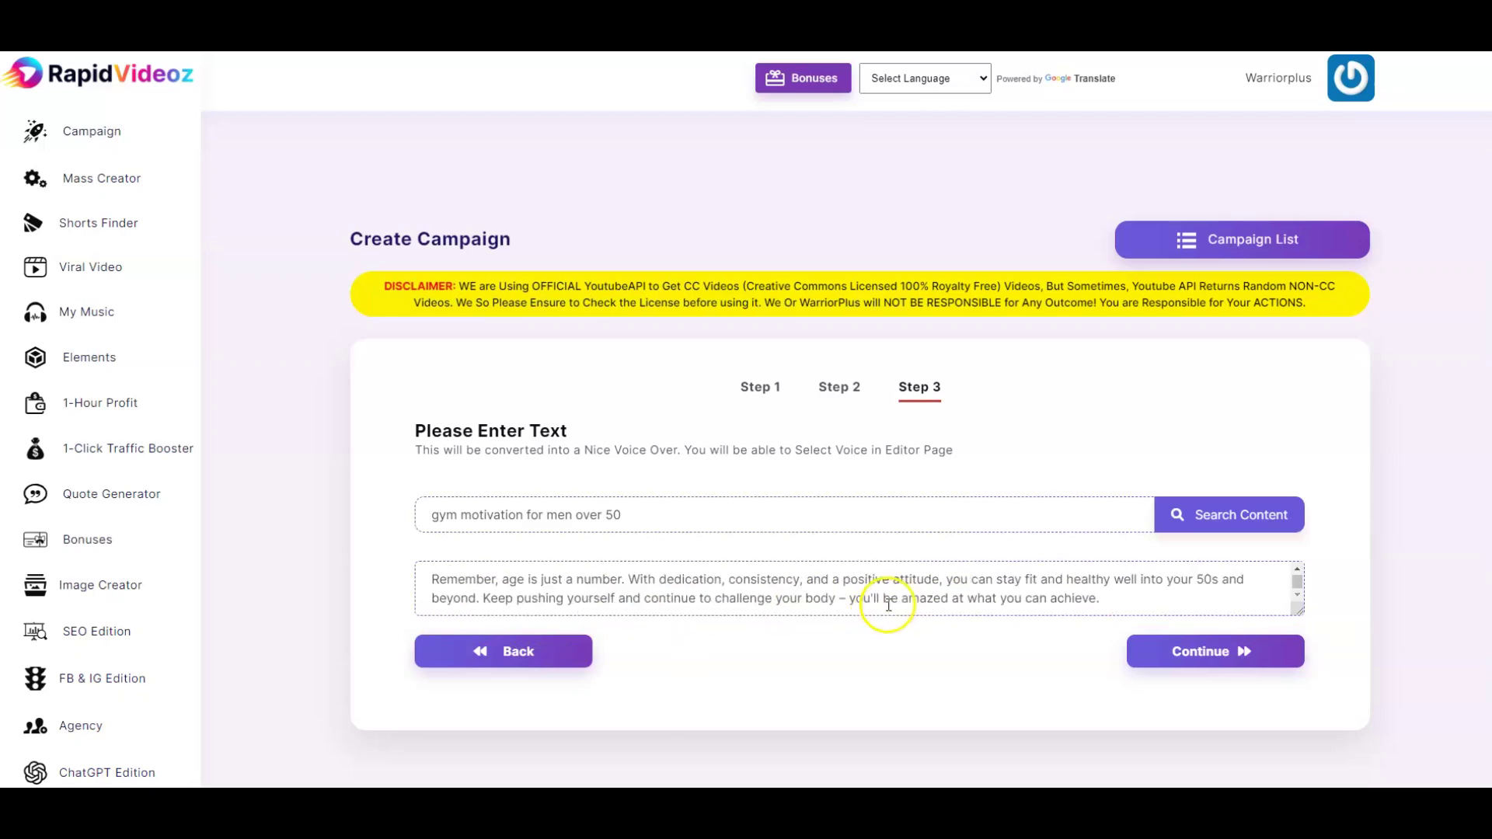
pyautogui.click(1164, 594)
pyautogui.write('Thank you :')
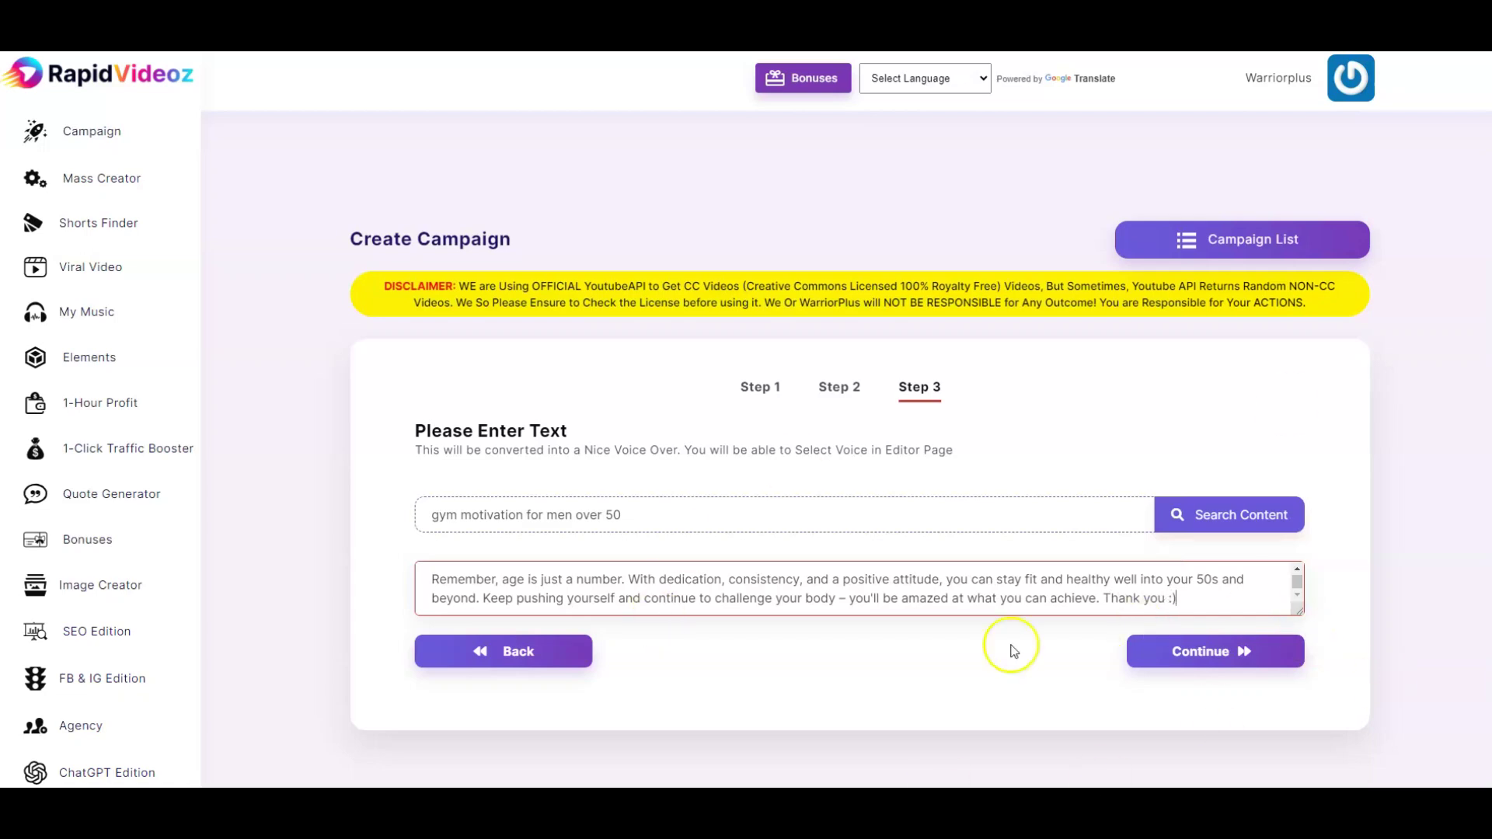
pyautogui.click(1171, 654)
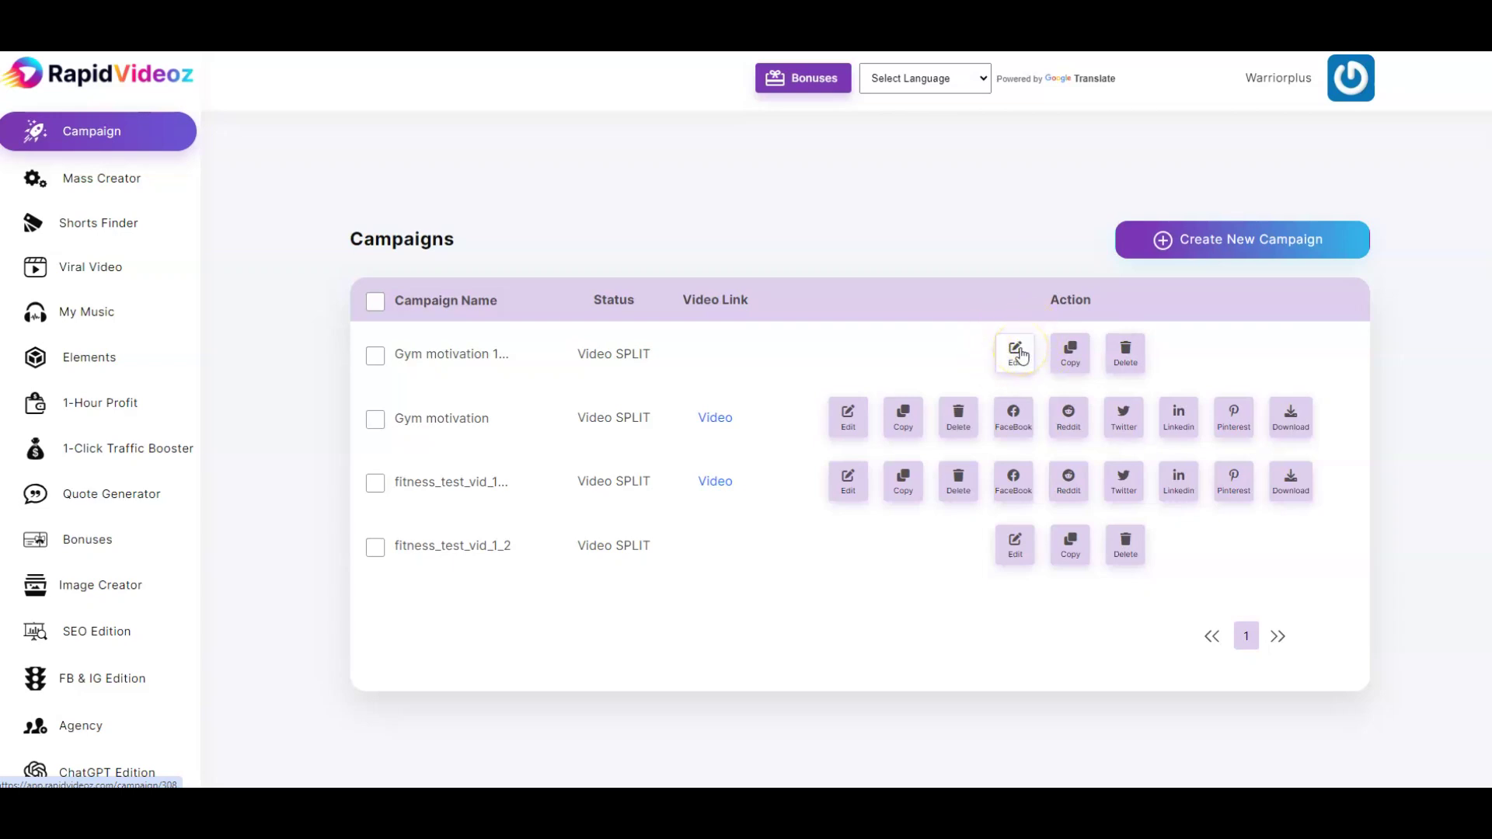
# Step: Edit the first-row Gym motivation 1234 campaign in the Campaigns list
pyautogui.click(1018, 351)
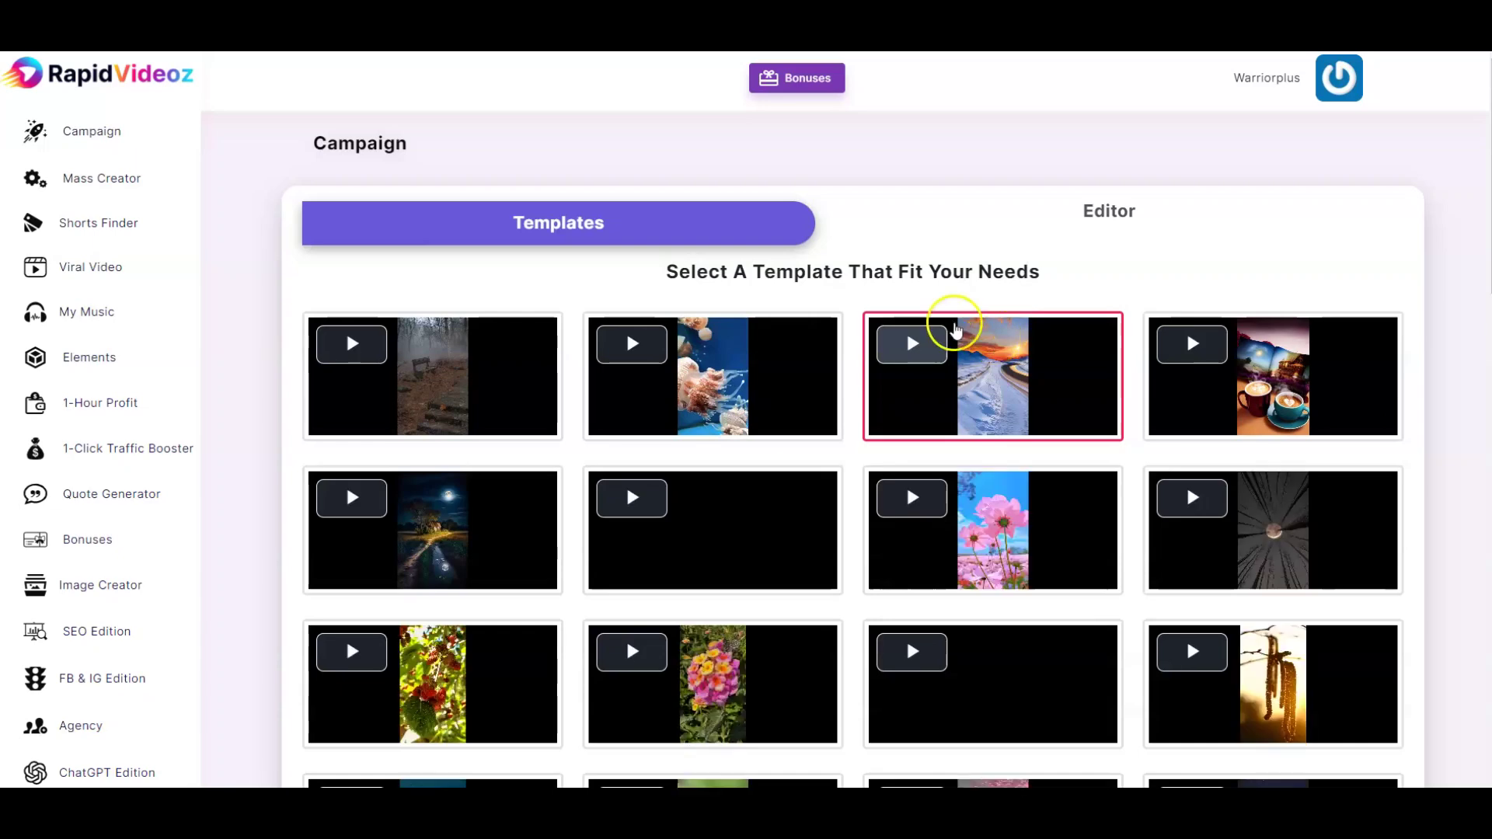
pyautogui.scroll(-2, 1045, 372)
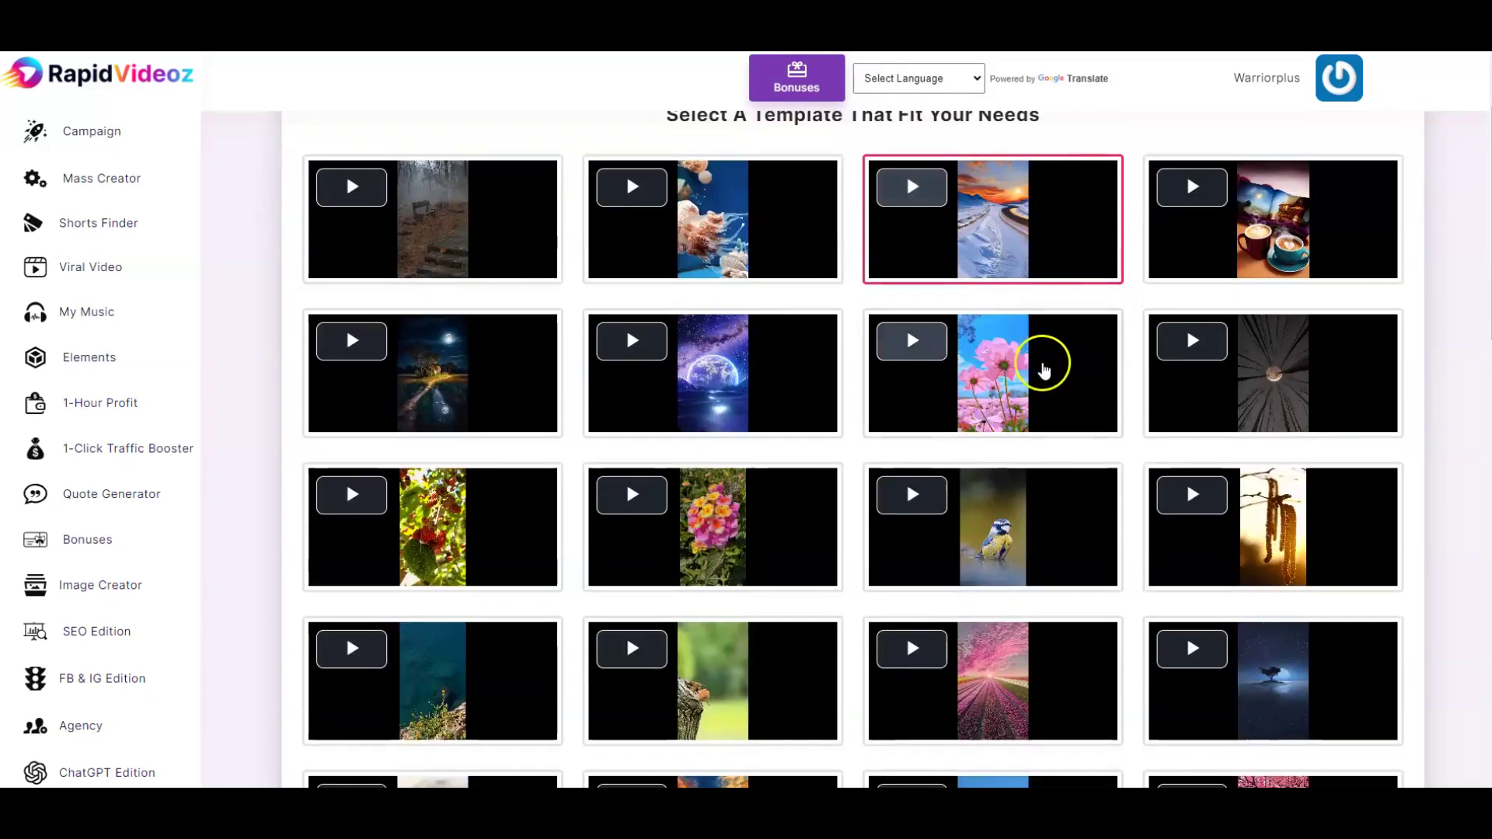
pyautogui.scroll(-2, 1044, 309)
pyautogui.scroll(-1, 1050, 321)
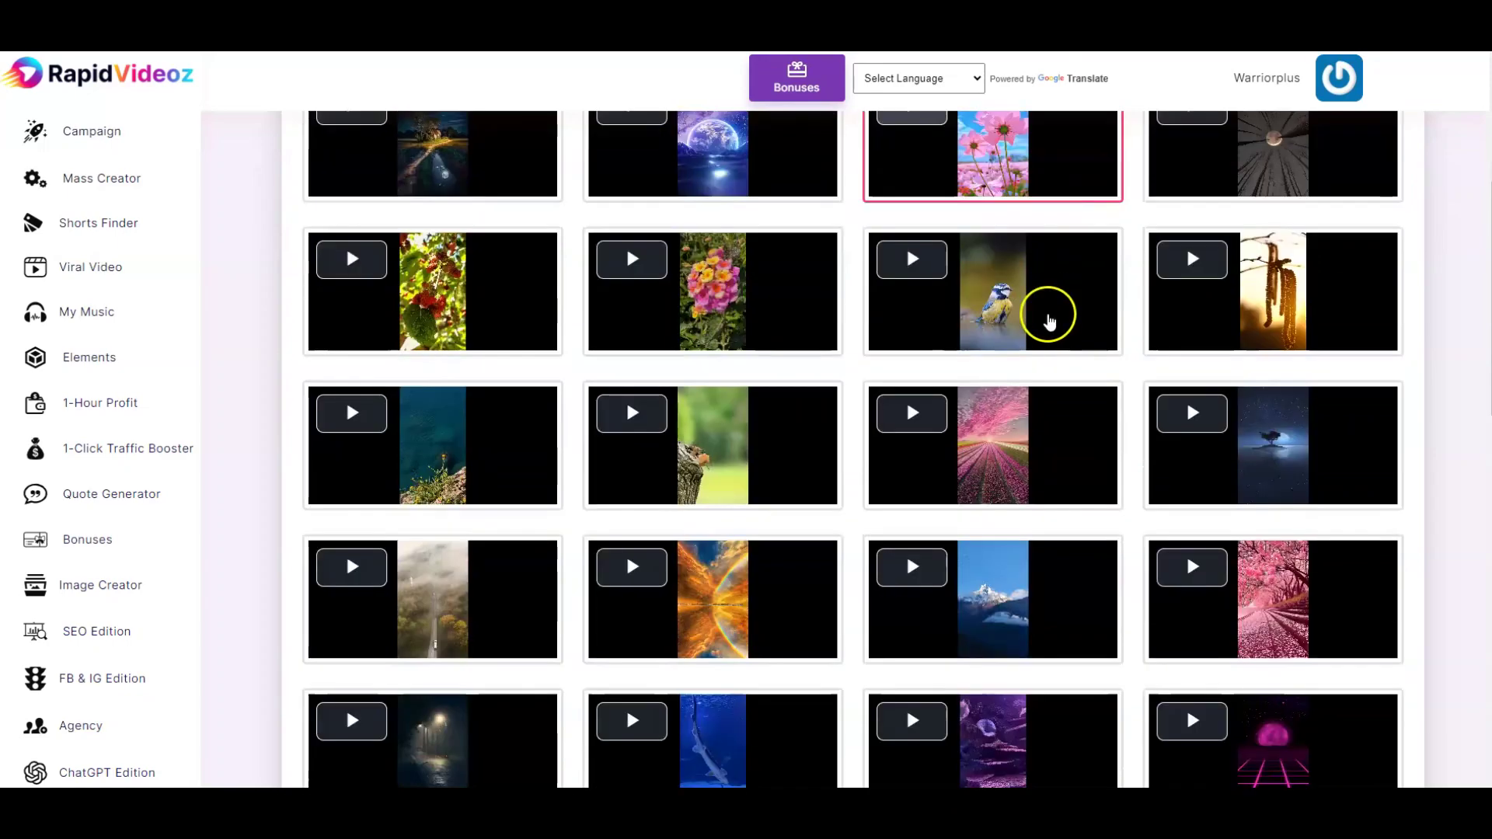
pyautogui.scroll(-1, 1049, 321)
pyautogui.scroll(-2, 1051, 324)
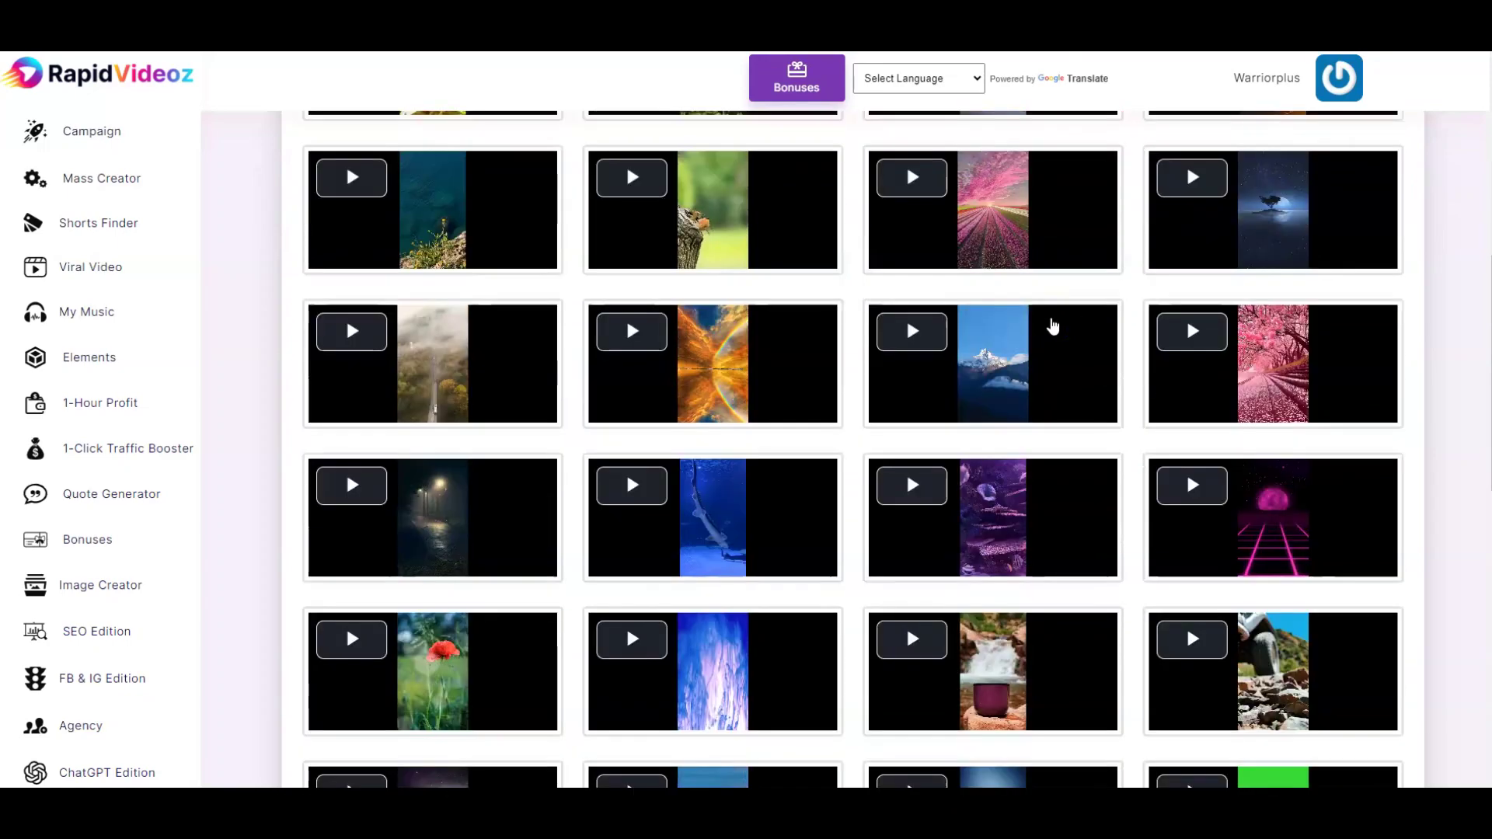
pyautogui.scroll(-1, 1053, 326)
pyautogui.scroll(-2, 1052, 327)
pyautogui.scroll(-2, 1052, 326)
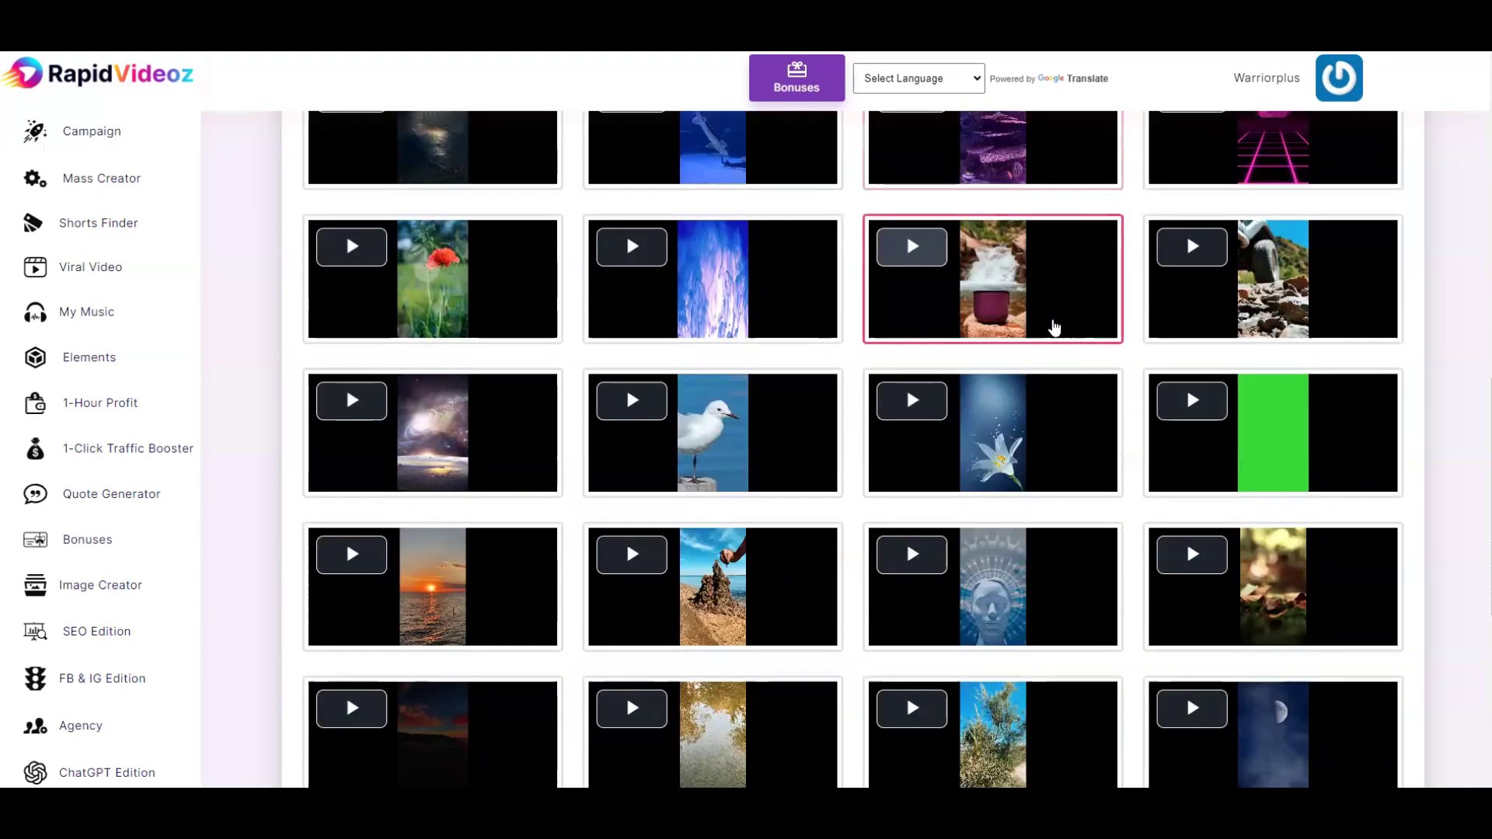
pyautogui.scroll(-3, 1053, 326)
pyautogui.scroll(-1, 1052, 327)
pyautogui.scroll(-1, 1052, 327)
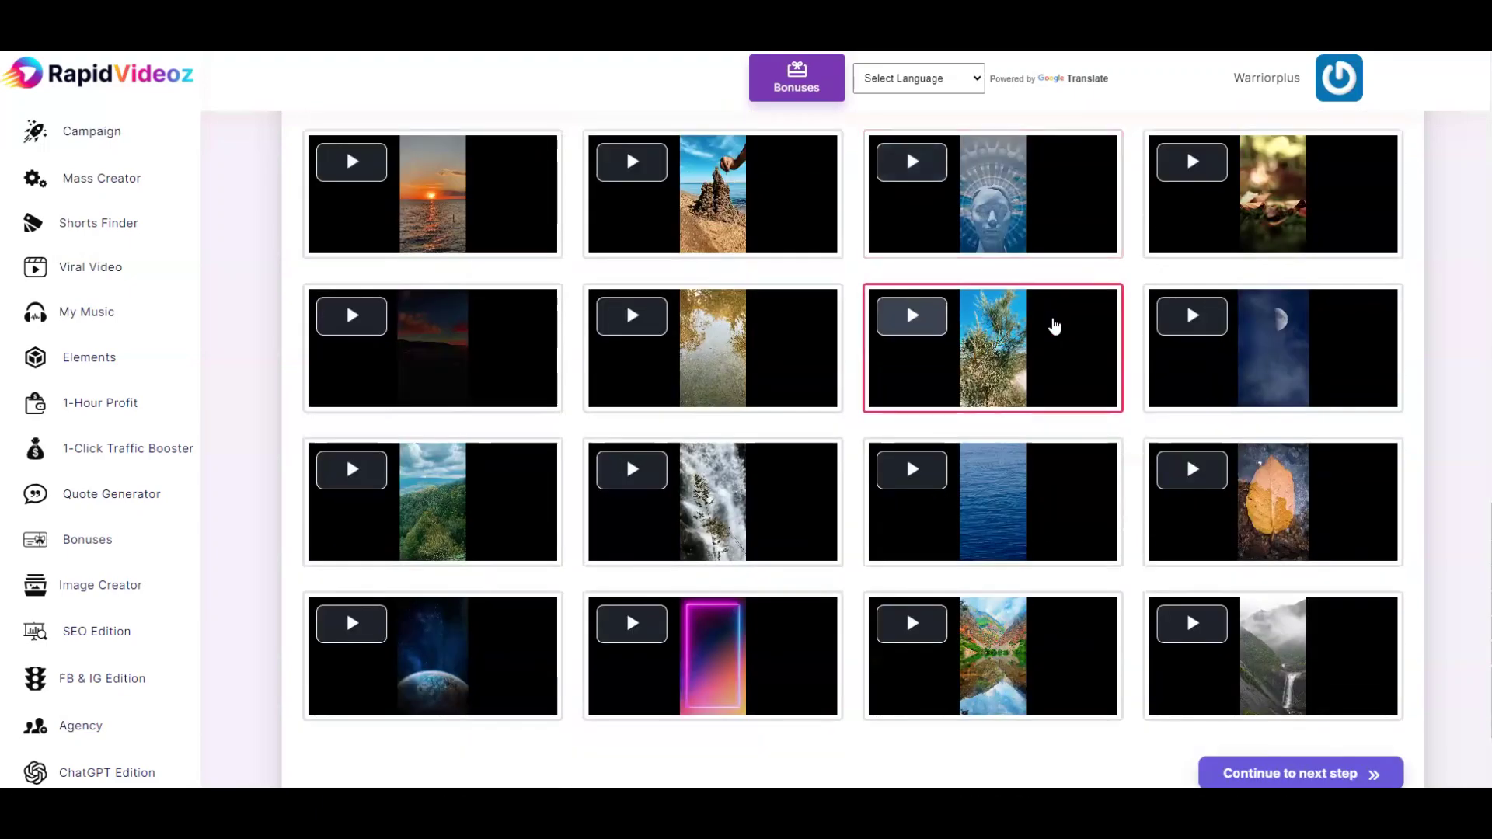
pyautogui.scroll(2, 1053, 326)
pyautogui.scroll(-2, 1055, 329)
pyautogui.scroll(-1, 1061, 291)
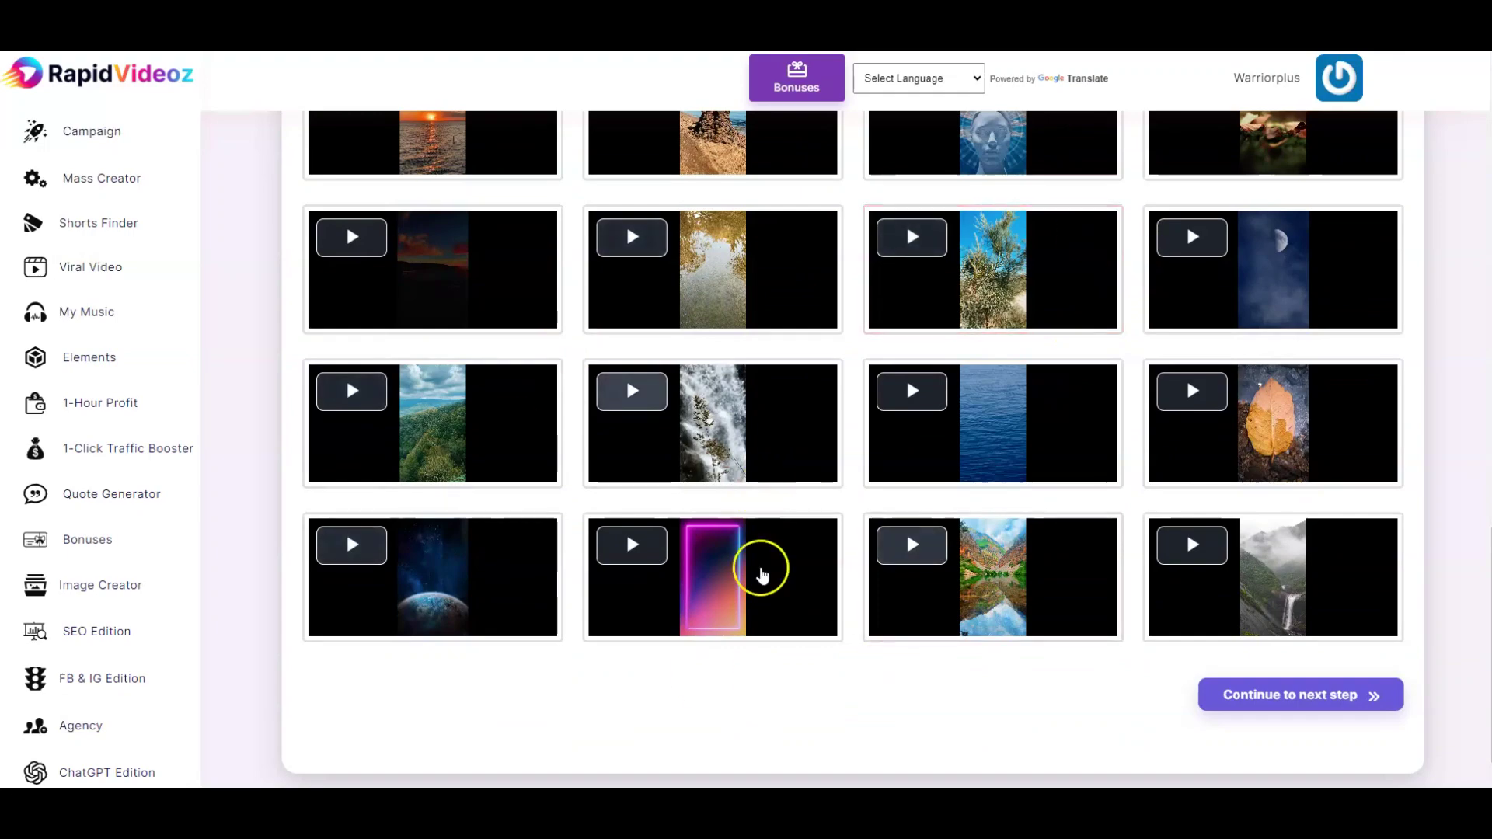
# Step: Pick the neon pink glowing-frame template and continue to the scene clips
pyautogui.click(781, 600)
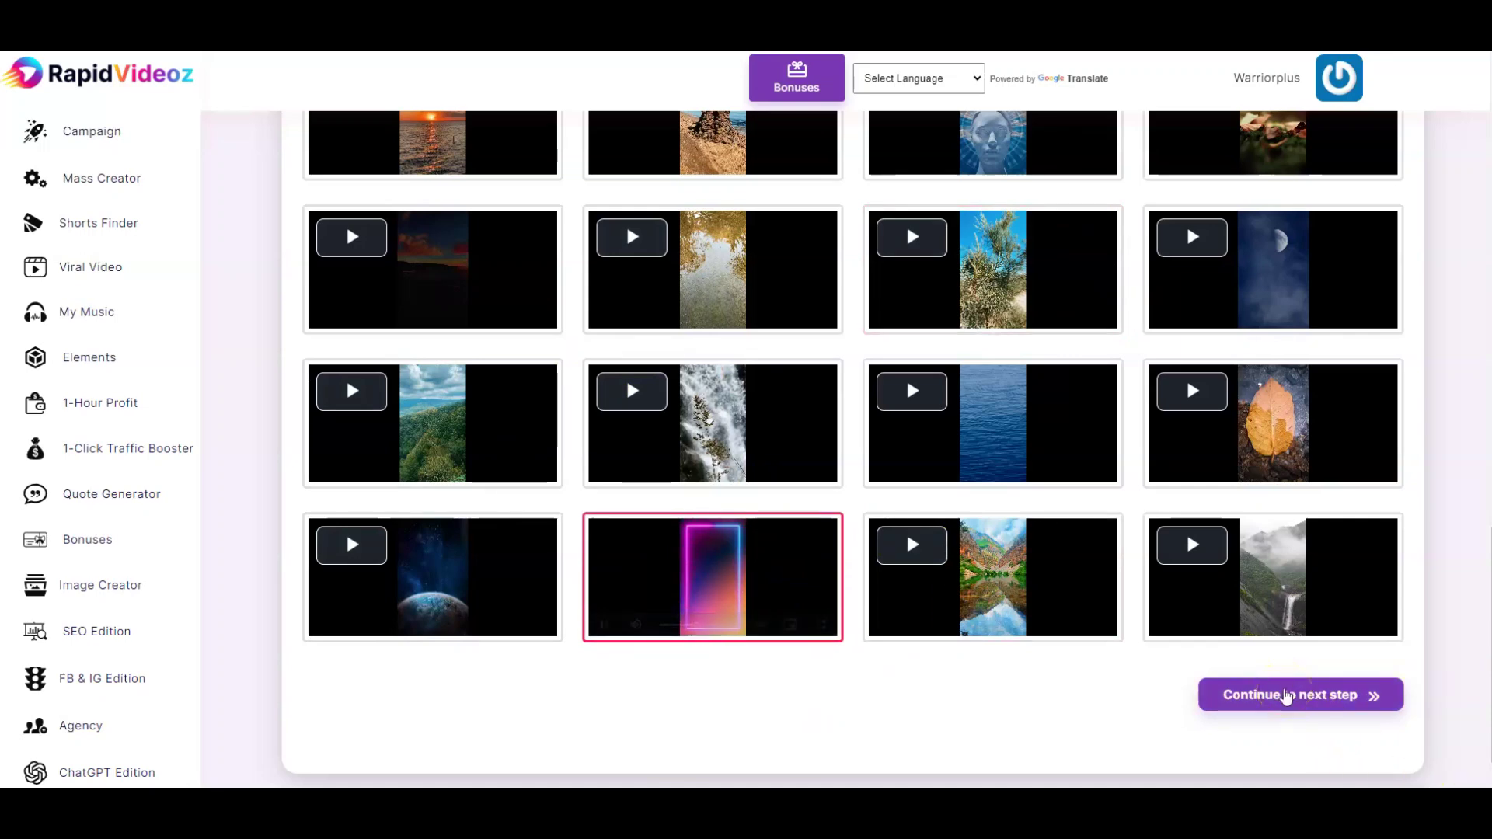
pyautogui.click(1285, 696)
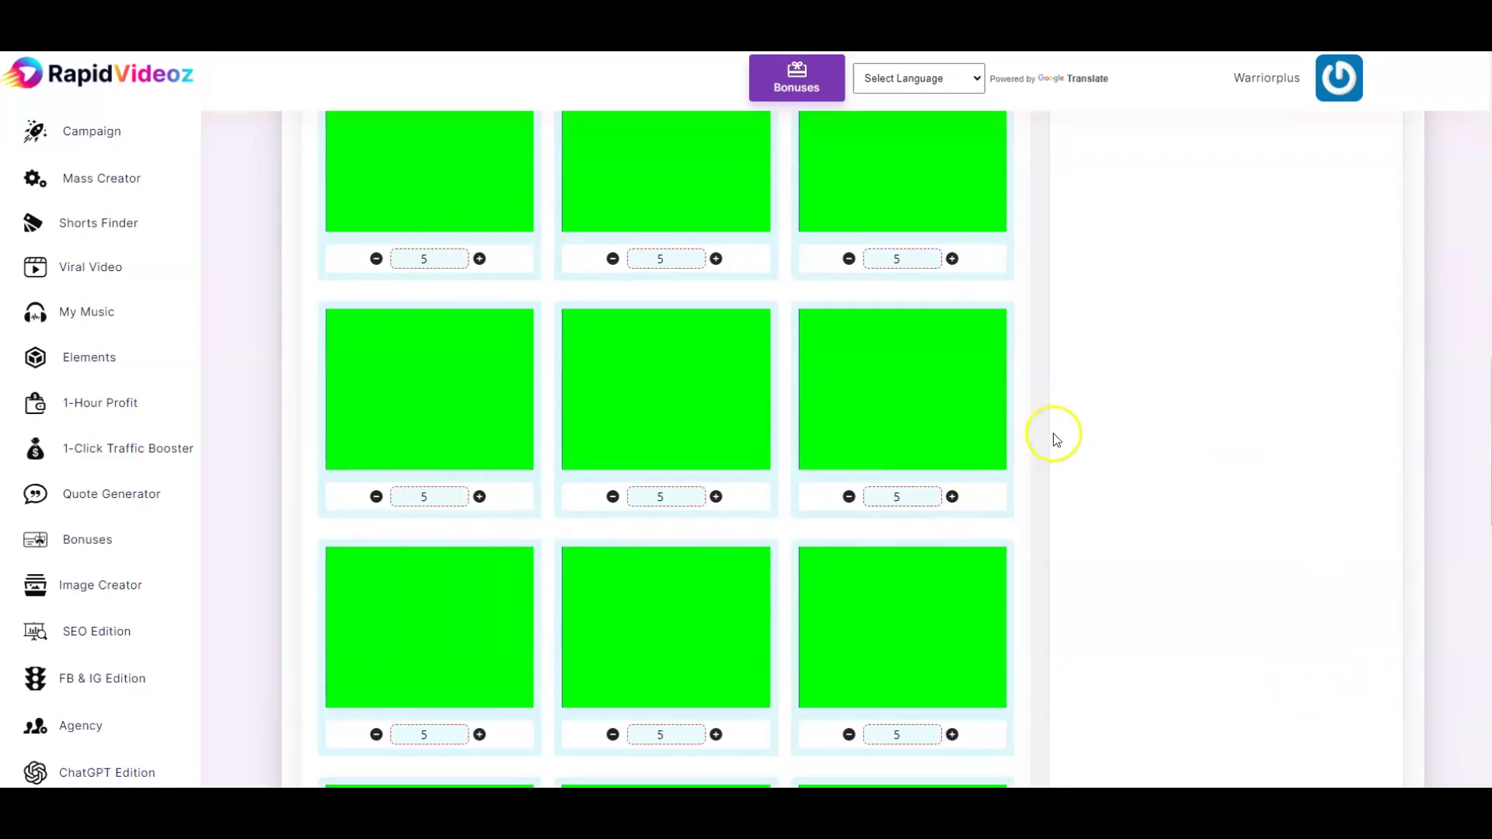
pyautogui.scroll(2, 1090, 491)
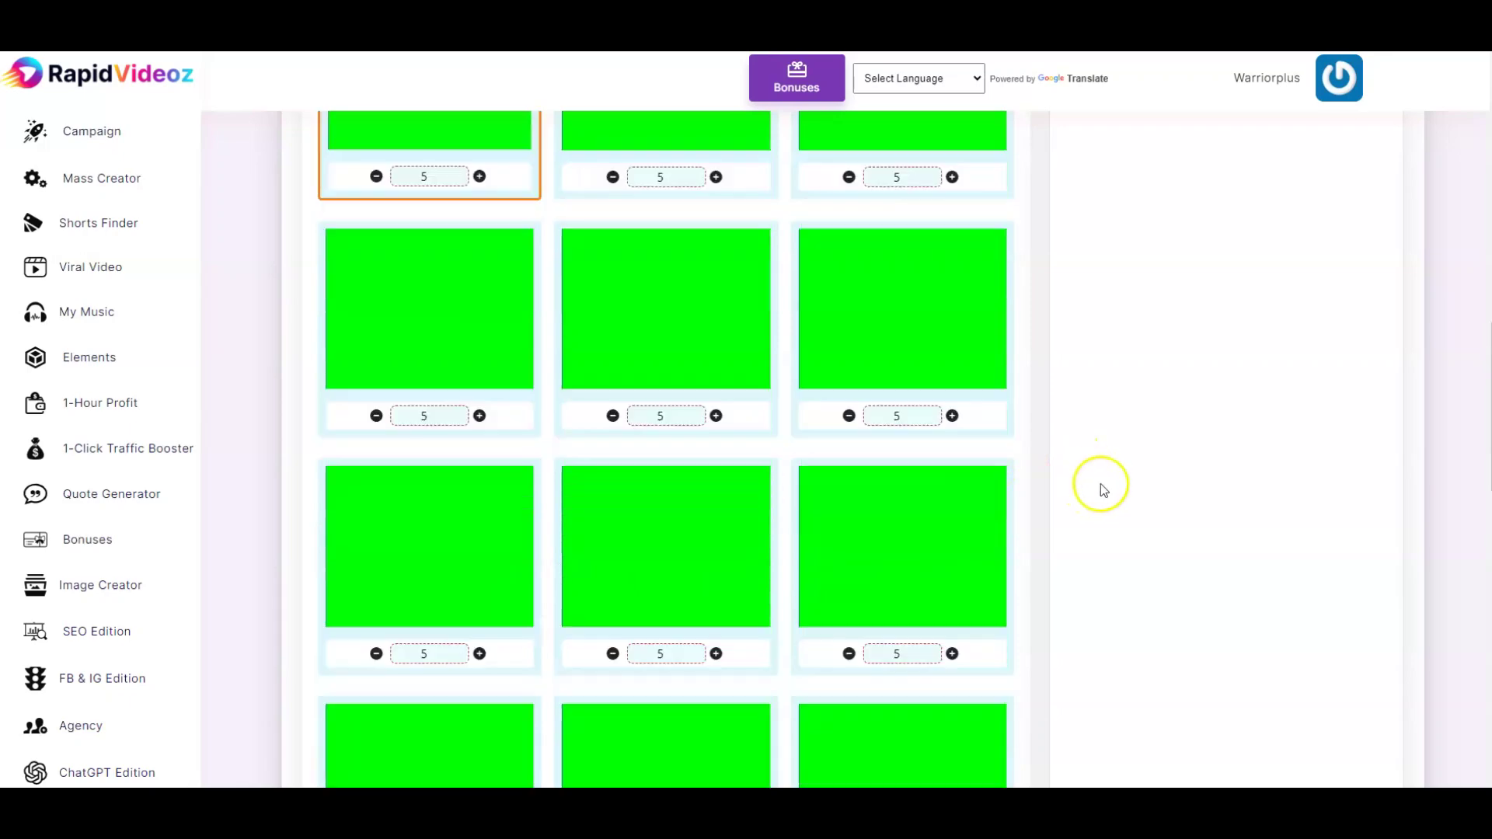
pyautogui.scroll(3, 1089, 490)
pyautogui.scroll(2, 1090, 491)
pyautogui.scroll(2, 1102, 491)
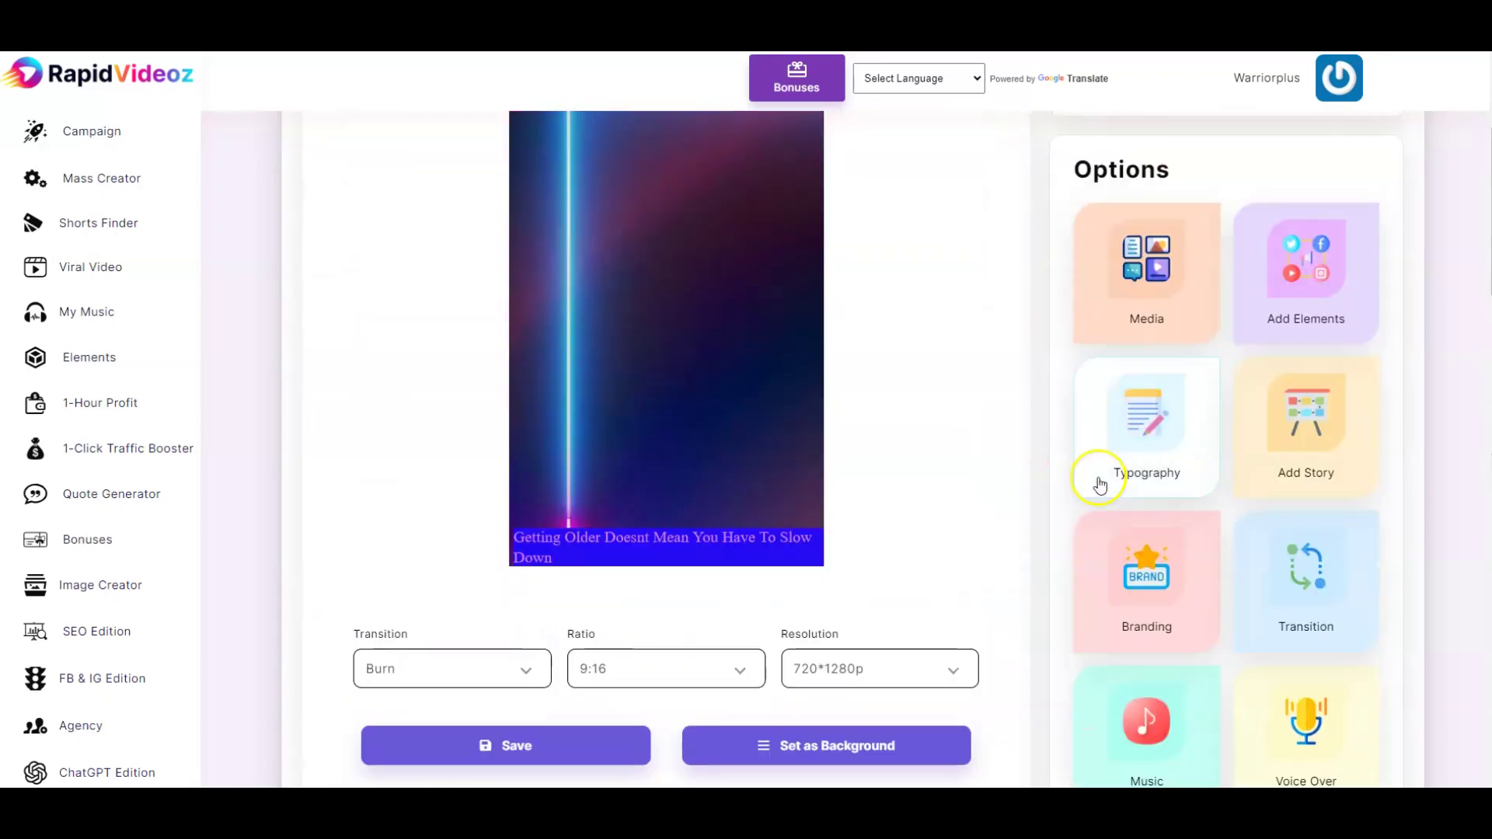
pyautogui.scroll(2, 1101, 484)
pyautogui.scroll(-1, 1098, 478)
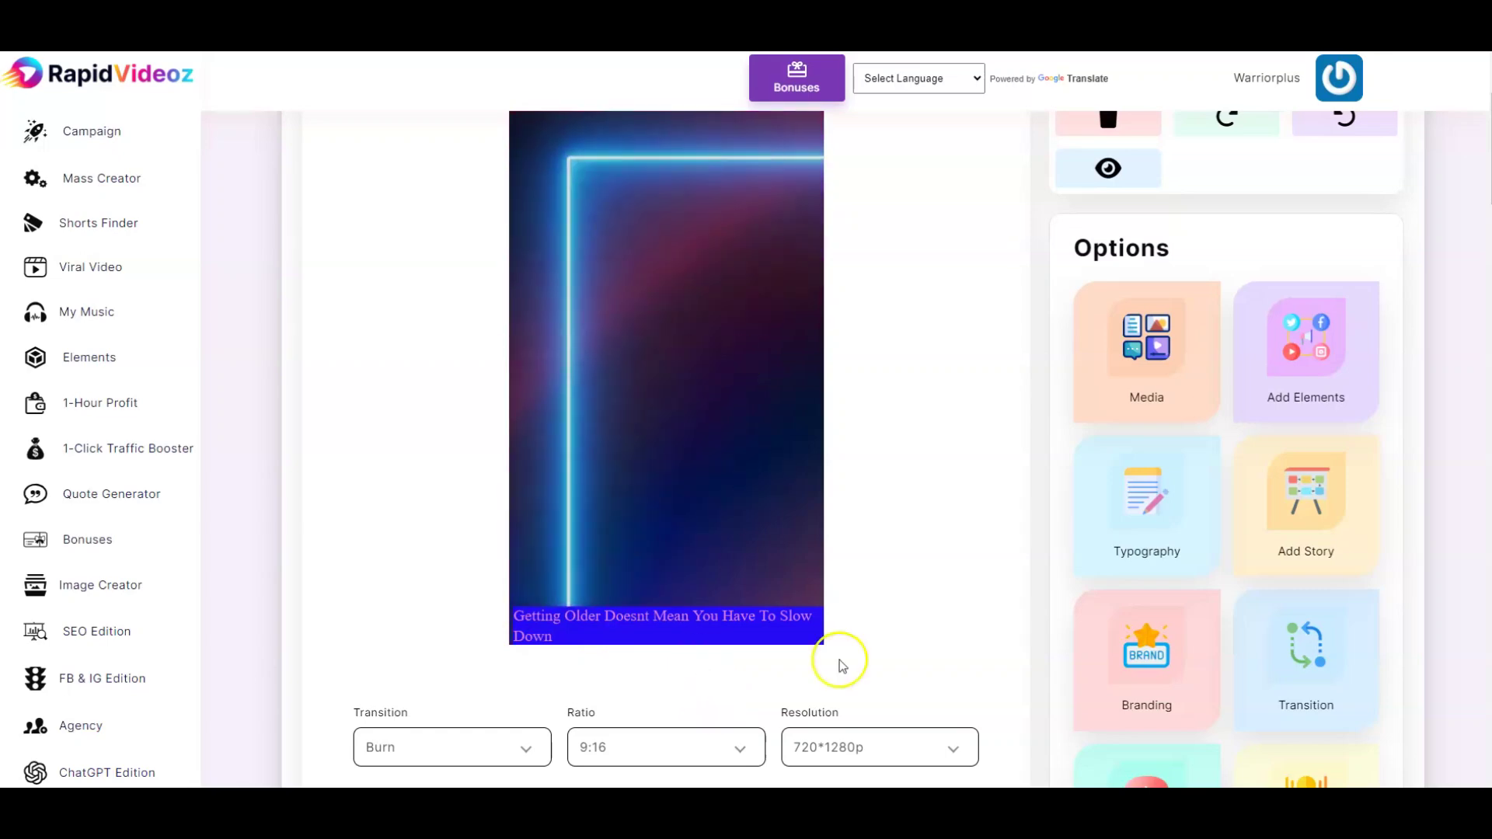
pyautogui.scroll(-3, 765, 658)
pyautogui.scroll(-3, 782, 642)
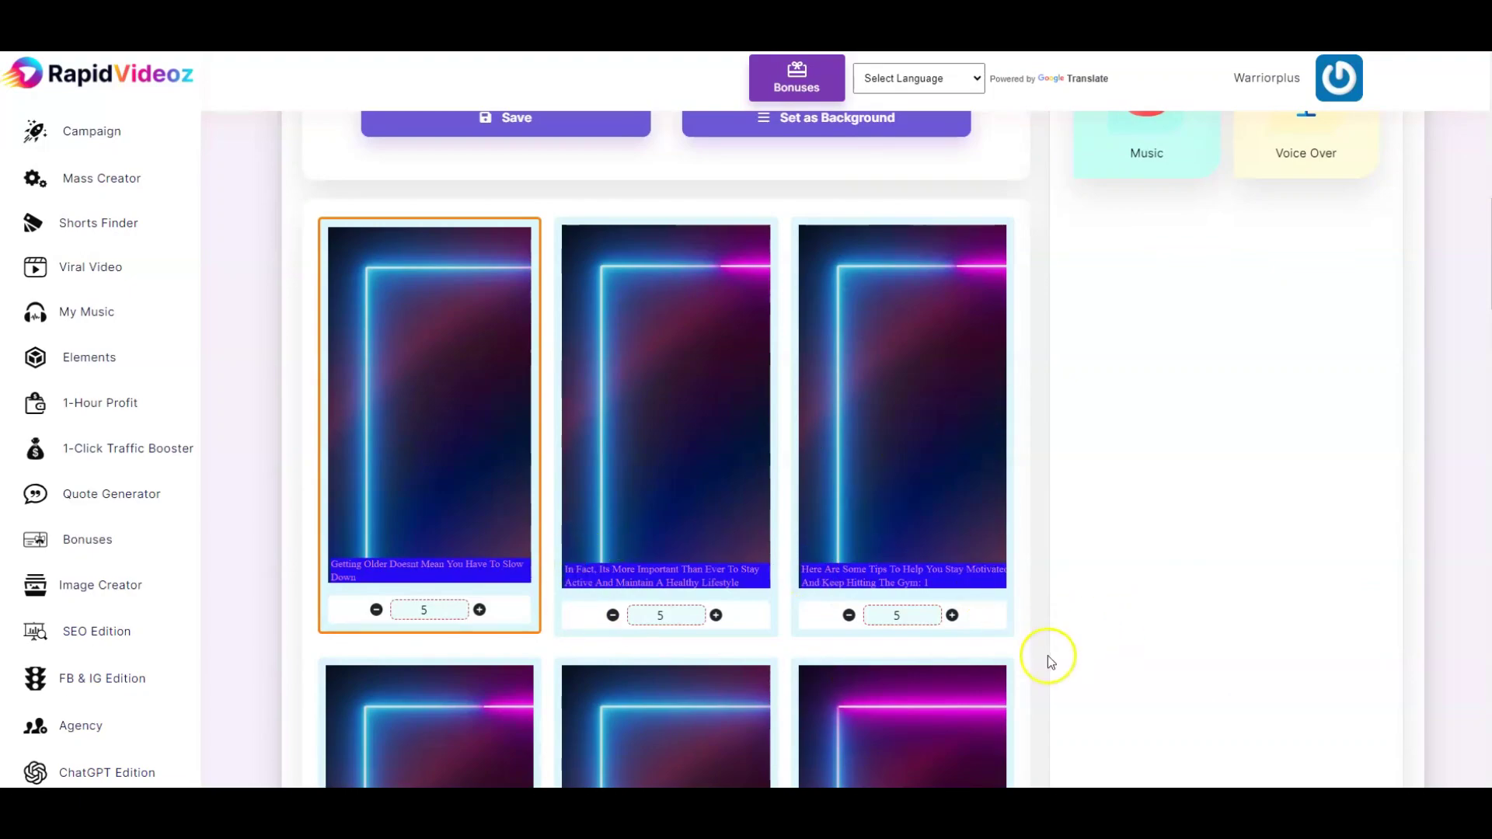
pyautogui.scroll(-2, 1031, 635)
pyautogui.scroll(-3, 1019, 610)
pyautogui.scroll(-2, 734, 303)
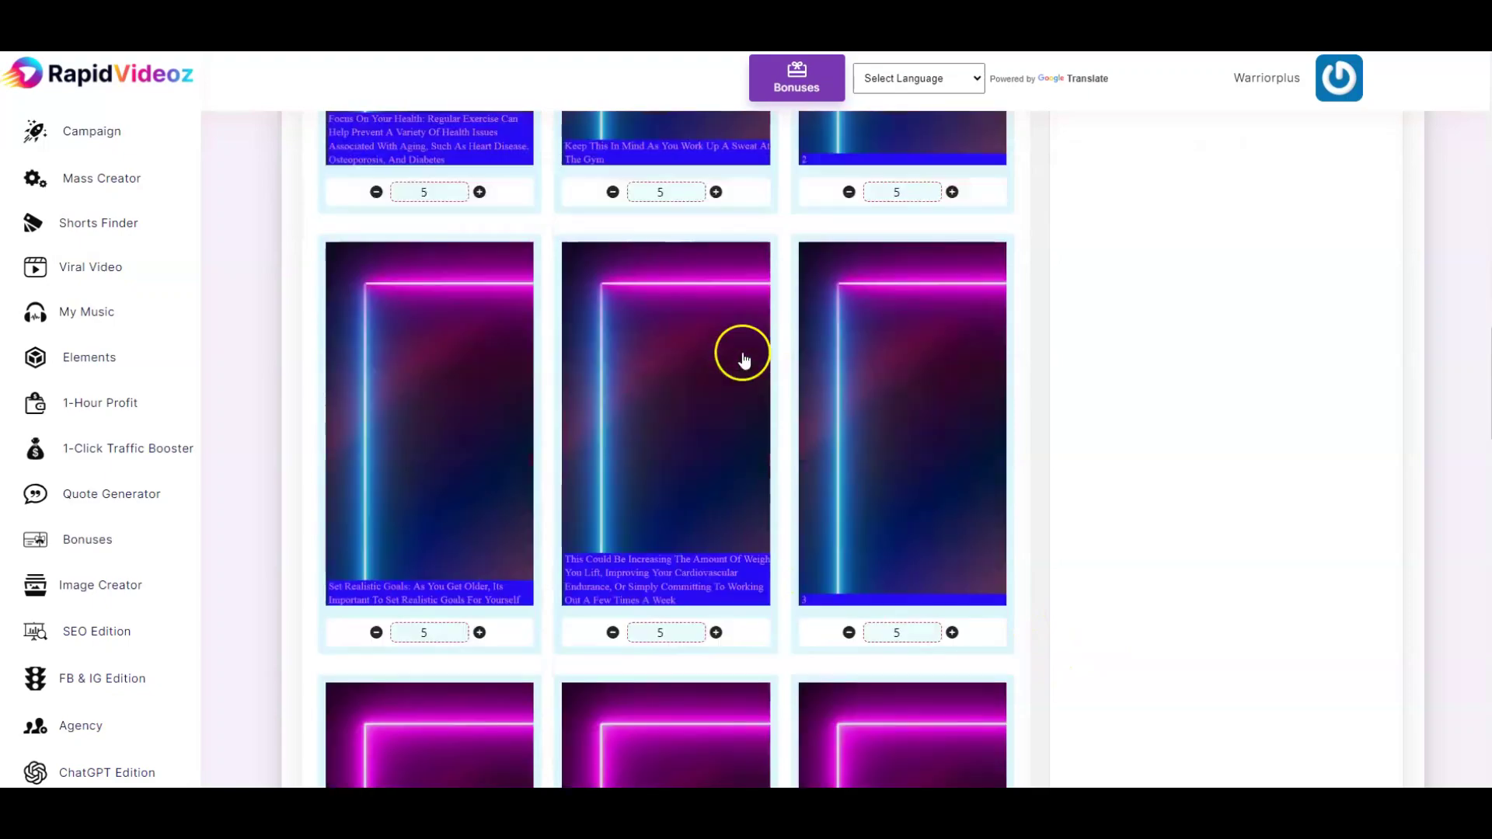
pyautogui.scroll(-2, 758, 397)
pyautogui.scroll(-3, 769, 414)
pyautogui.scroll(-3, 769, 421)
pyautogui.scroll(-3, 766, 421)
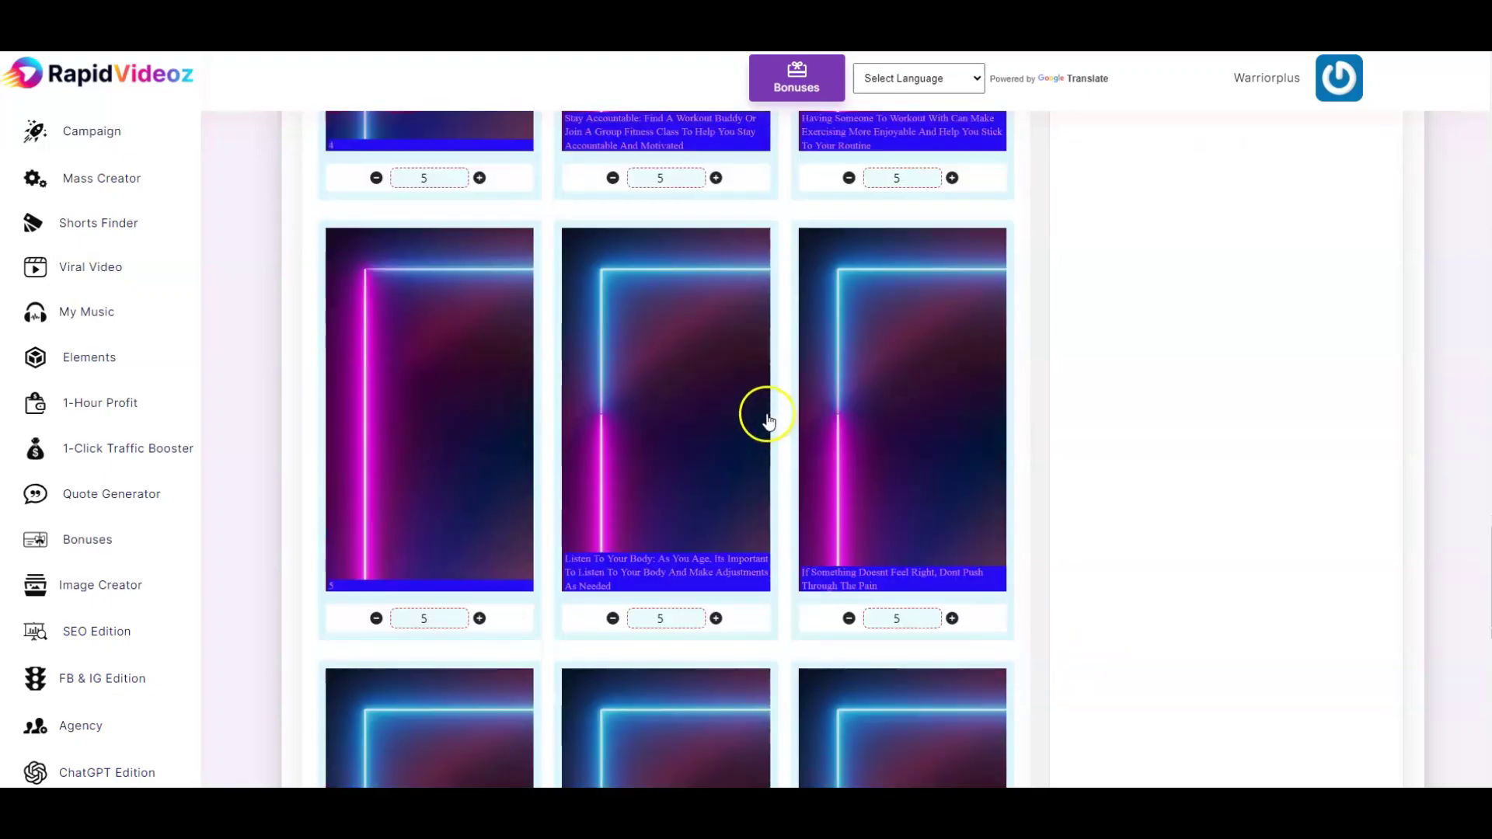
pyautogui.scroll(-3, 765, 419)
pyautogui.scroll(-3, 765, 426)
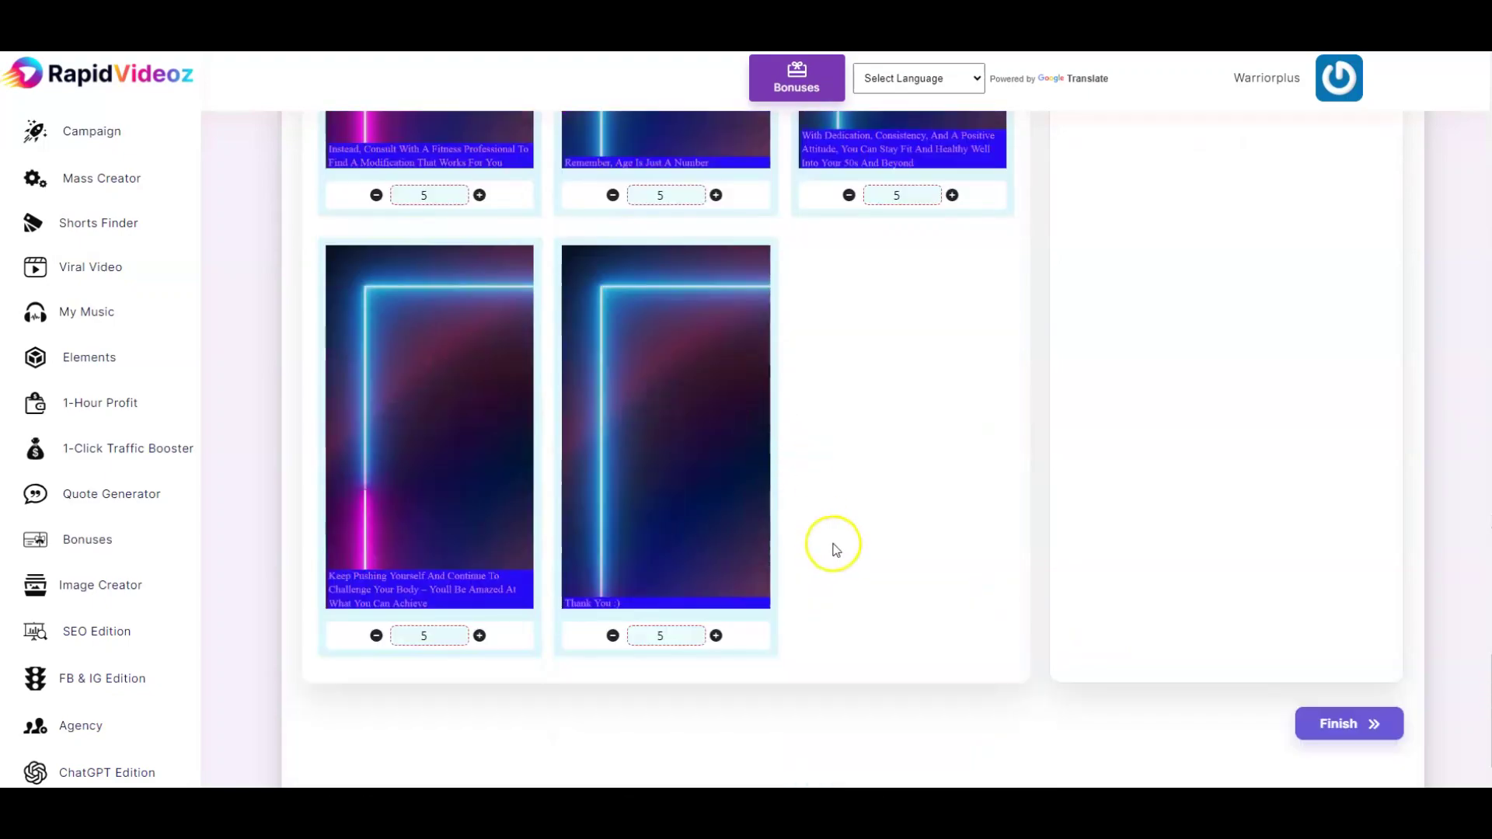
pyautogui.scroll(1, 833, 543)
pyautogui.scroll(-1, 858, 546)
pyautogui.scroll(-1, 859, 550)
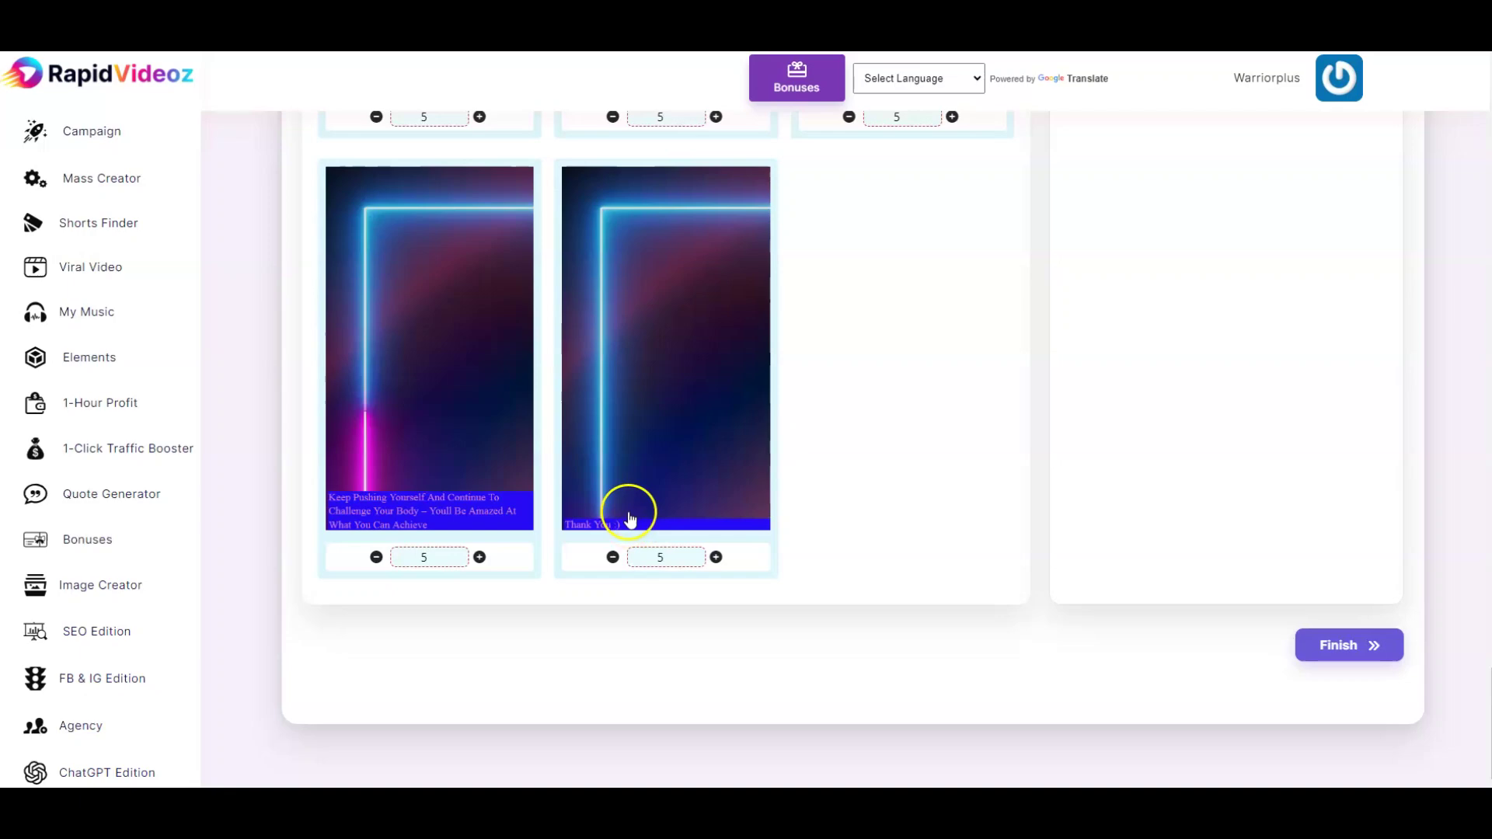
pyautogui.scroll(5, 886, 507)
pyautogui.scroll(3, 927, 498)
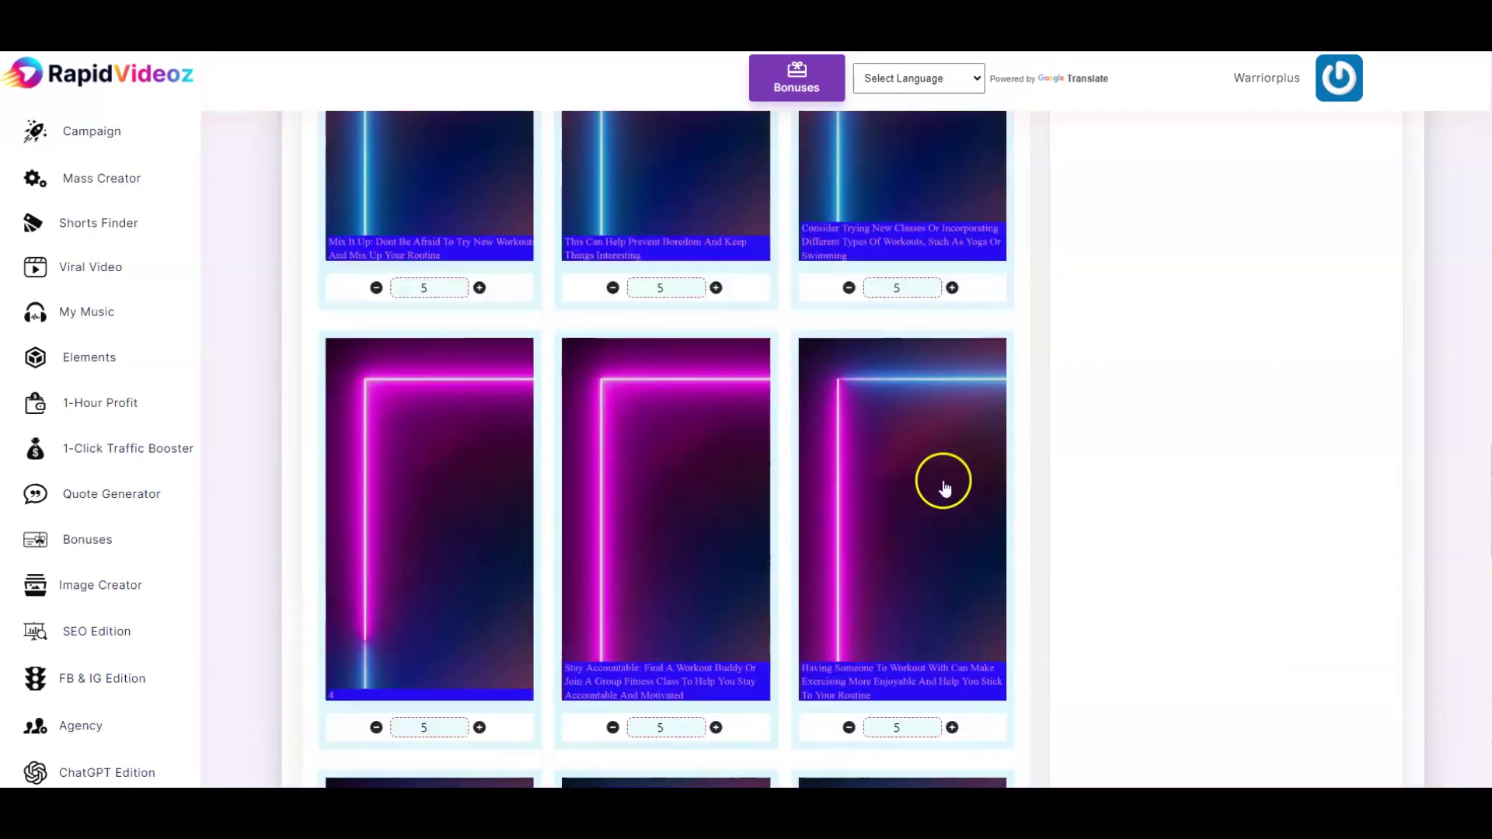
pyautogui.scroll(3, 940, 486)
pyautogui.scroll(3, 940, 486)
pyautogui.scroll(3, 936, 483)
pyautogui.scroll(-3, 934, 480)
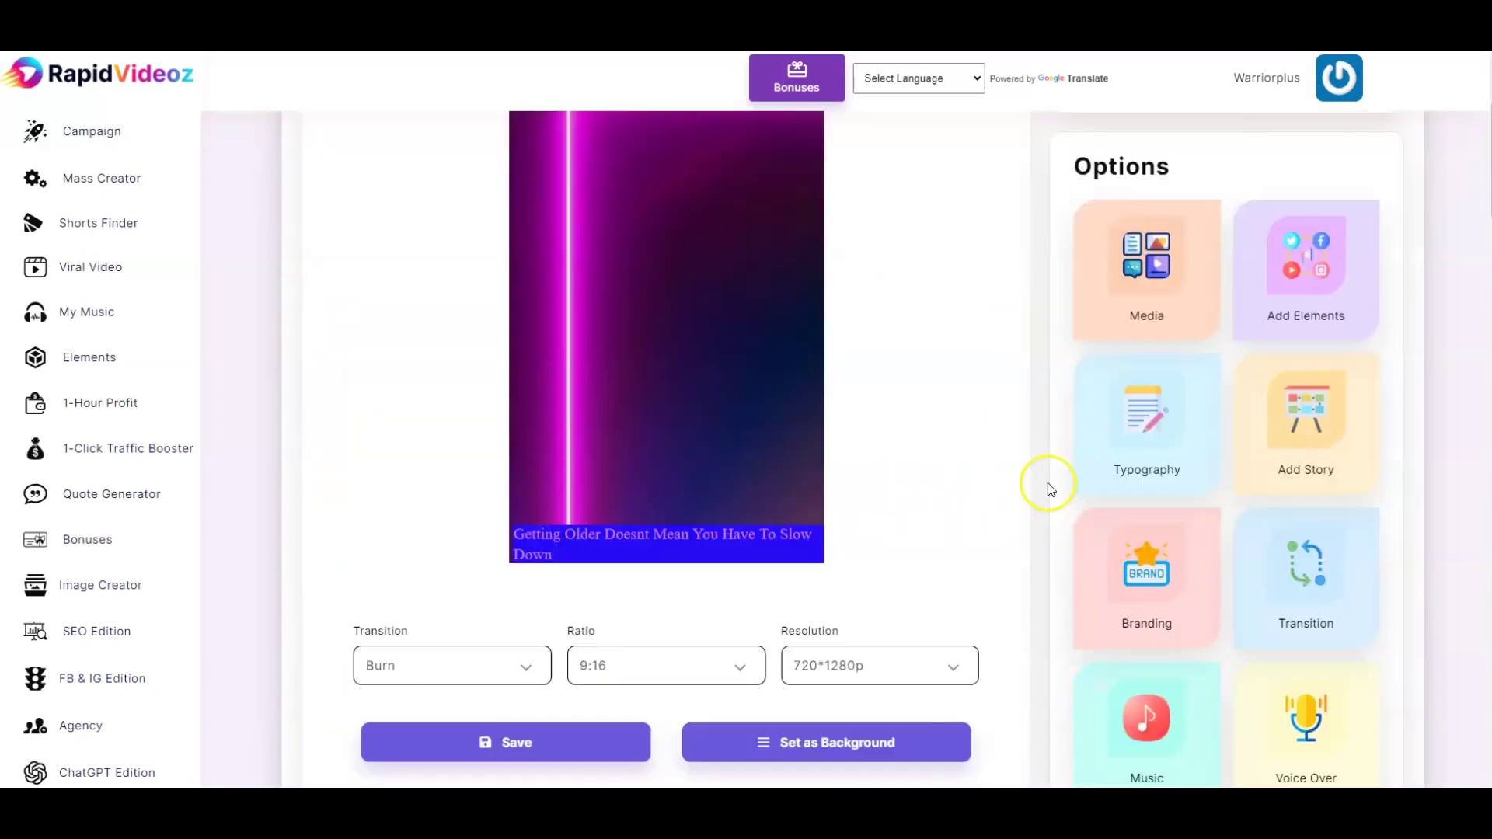
pyautogui.scroll(2, 1045, 486)
pyautogui.scroll(1, 1178, 413)
pyautogui.scroll(-1, 1183, 415)
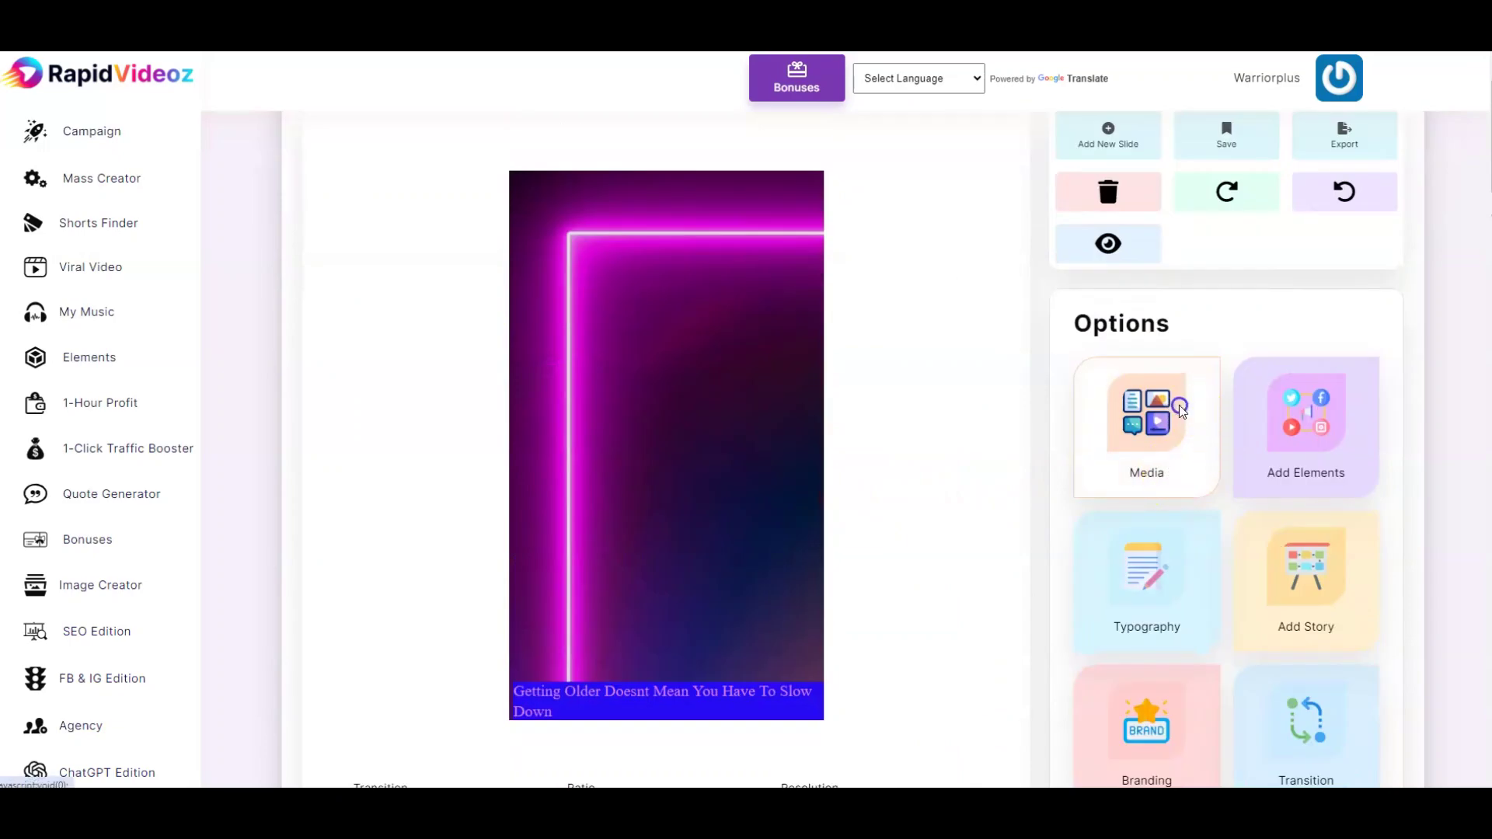
# Step: Review the neon slide thumbnails, then bring up the Media options for the first slide
pyautogui.click(1180, 411)
pyautogui.write('Gym motivation')
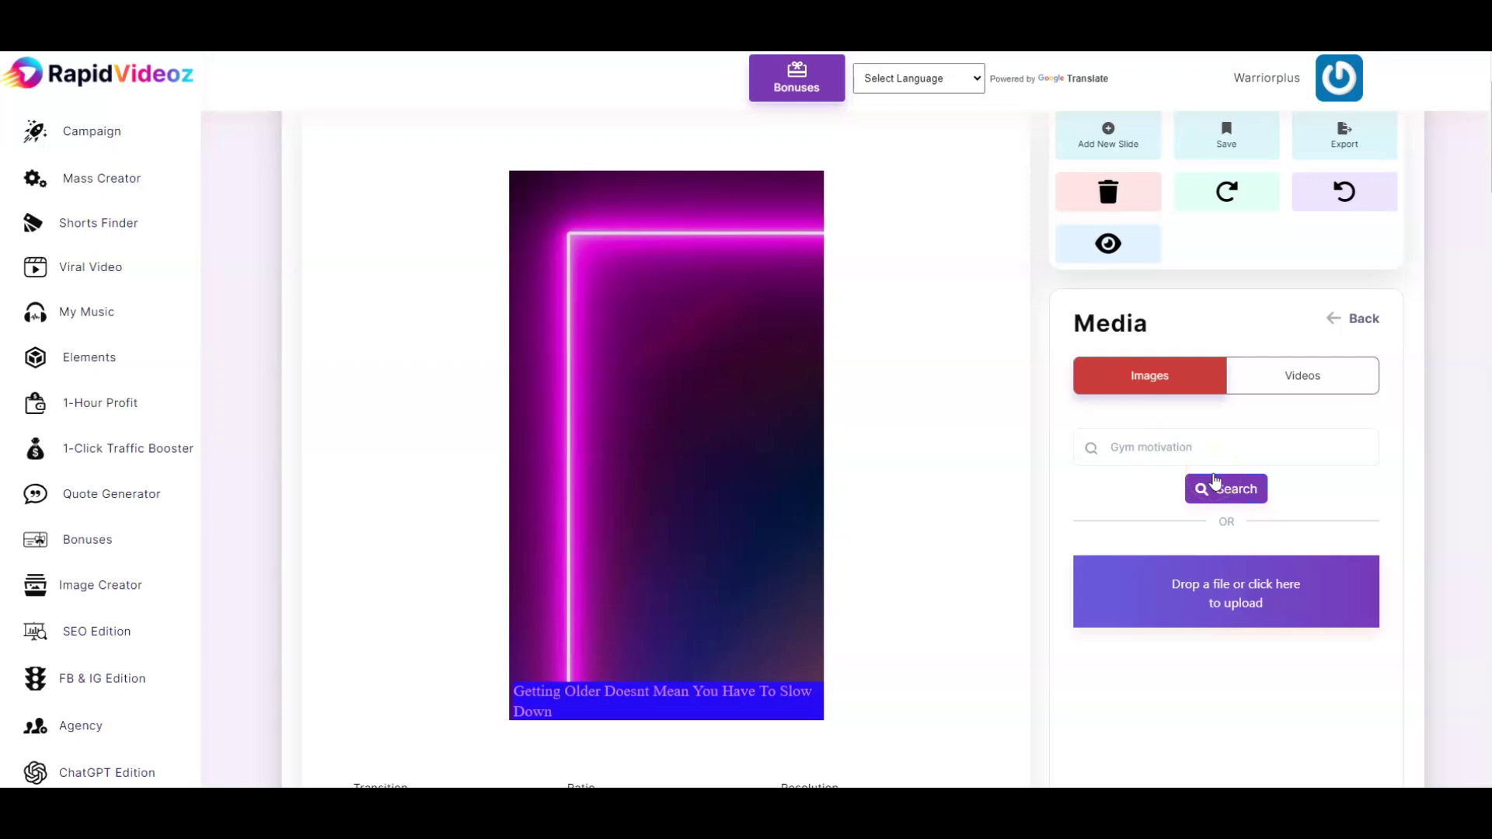
# Step: Place the first 'Gym motivation' search photo on the slide, enlarged to fill most of it
pyautogui.click(1220, 491)
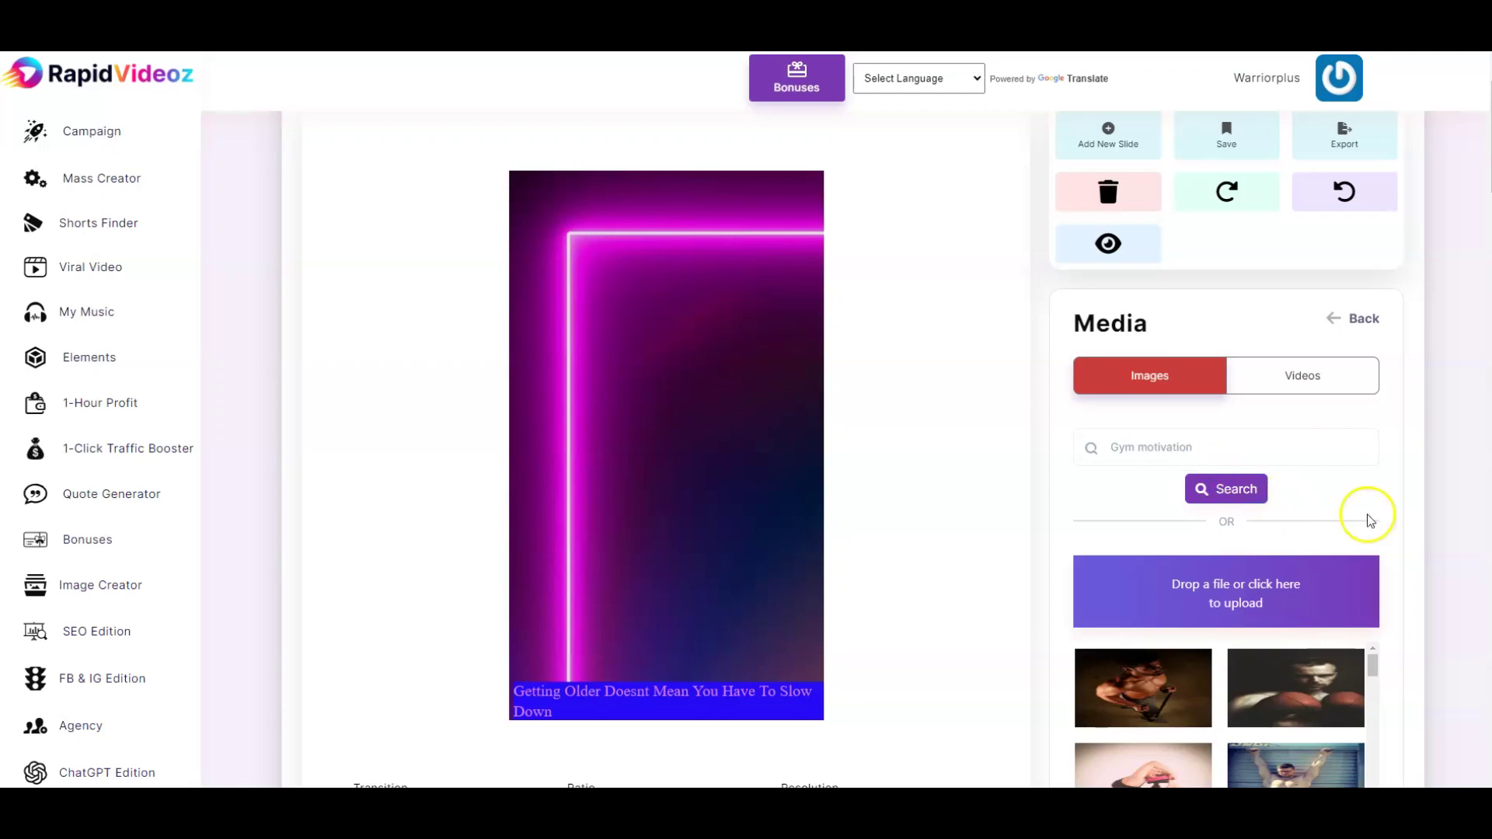
pyautogui.scroll(-3, 1369, 521)
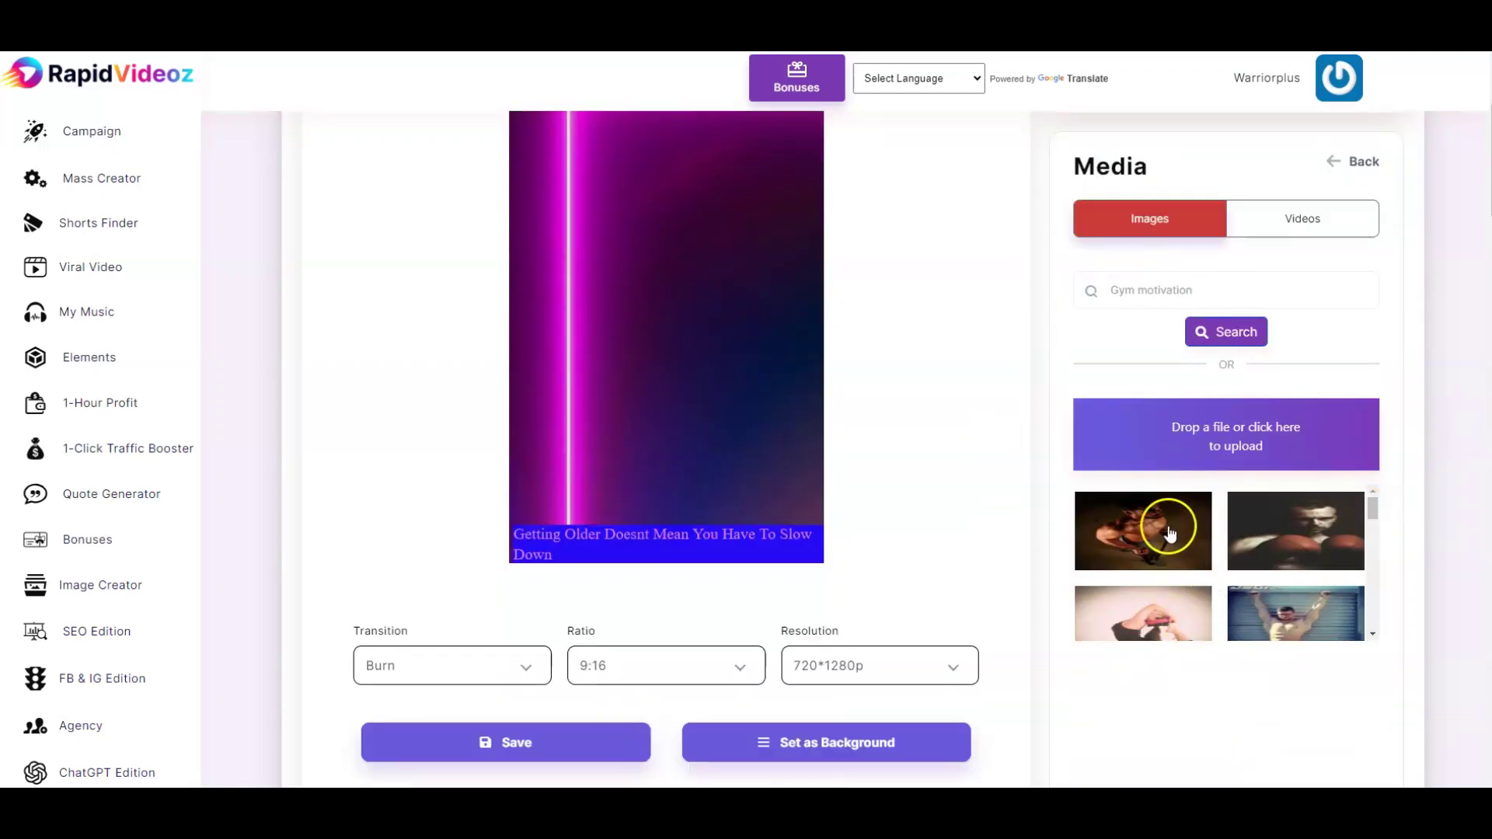
pyautogui.moveTo(1158, 539); pyautogui.dragTo(665, 381)
pyautogui.scroll(3, 903, 480)
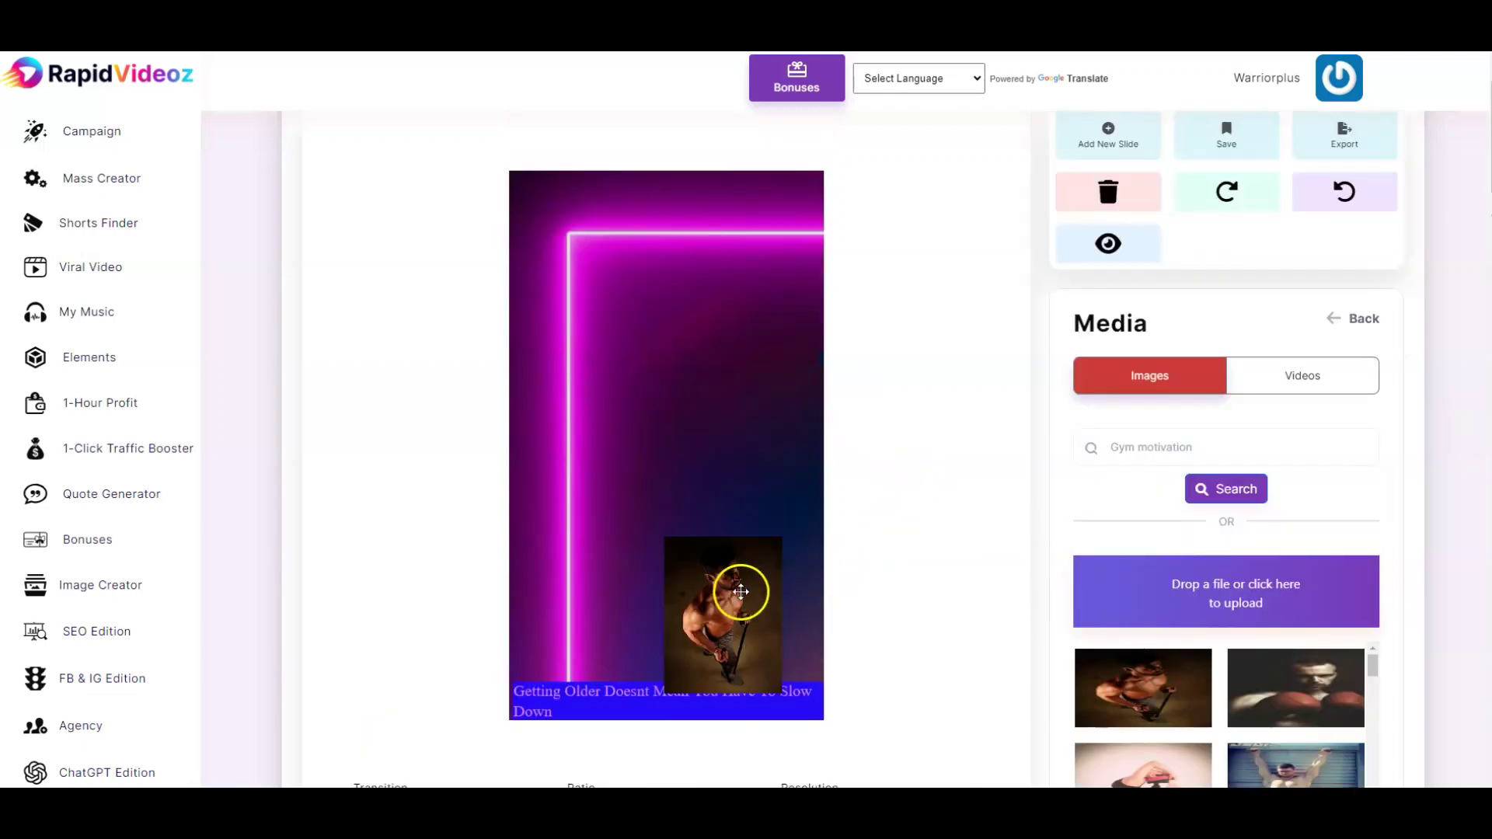
pyautogui.moveTo(739, 593); pyautogui.dragTo(591, 223)
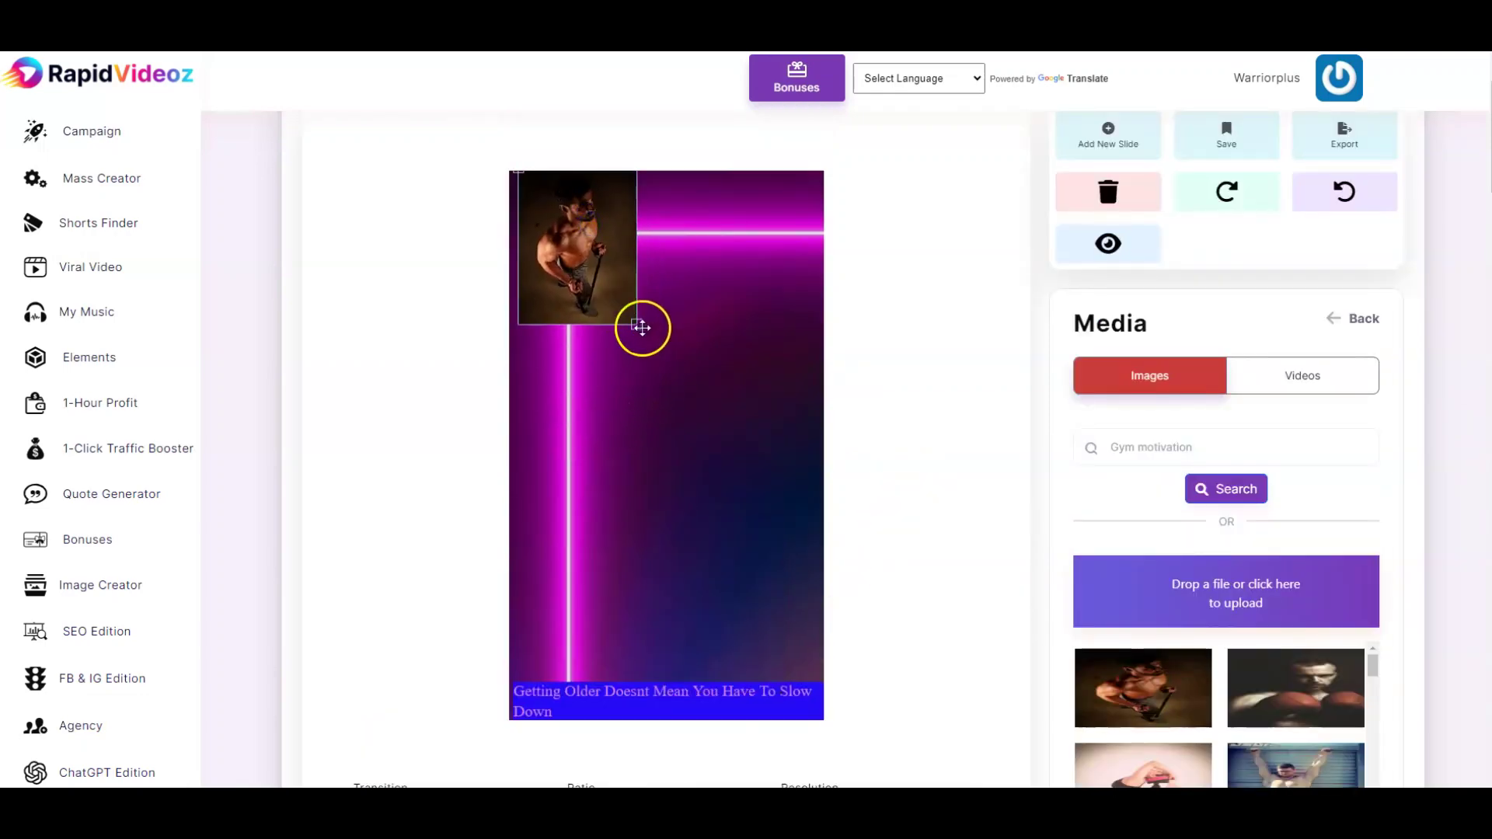
pyautogui.moveTo(636, 325)
pyautogui.mouseDown()
pyautogui.moveTo(863, 676)
pyautogui.moveTo(763, 630)
pyautogui.moveTo(725, 540)
pyautogui.mouseUp()
pyautogui.moveTo(707, 454)
pyautogui.mouseDown()
pyautogui.moveTo(712, 565)
pyautogui.moveTo(709, 543)
pyautogui.mouseUp()
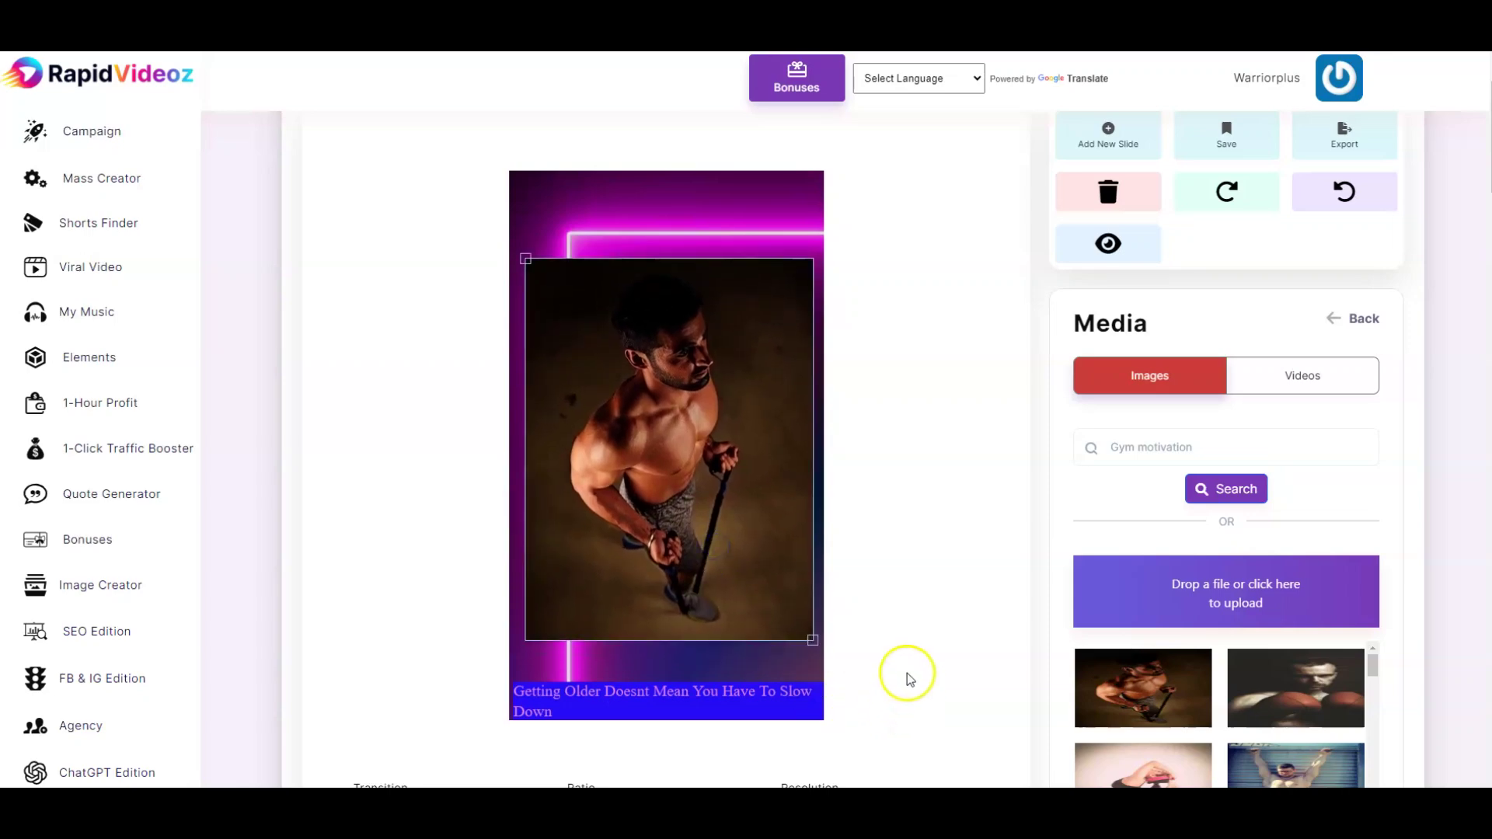
pyautogui.scroll(-3, 705, 681)
pyautogui.scroll(-2, 715, 699)
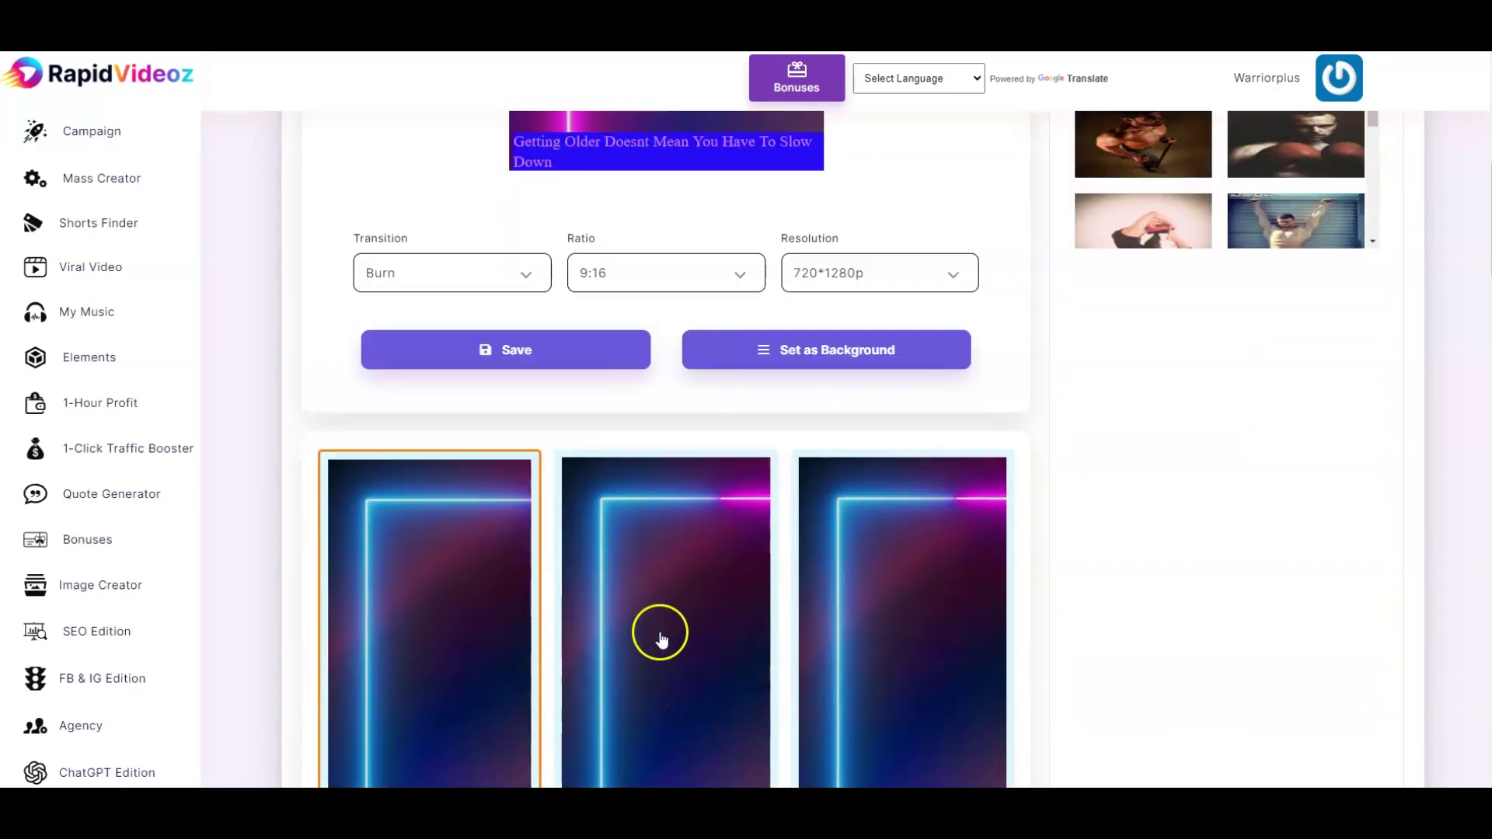
pyautogui.scroll(2, 1232, 491)
pyautogui.scroll(3, 1240, 501)
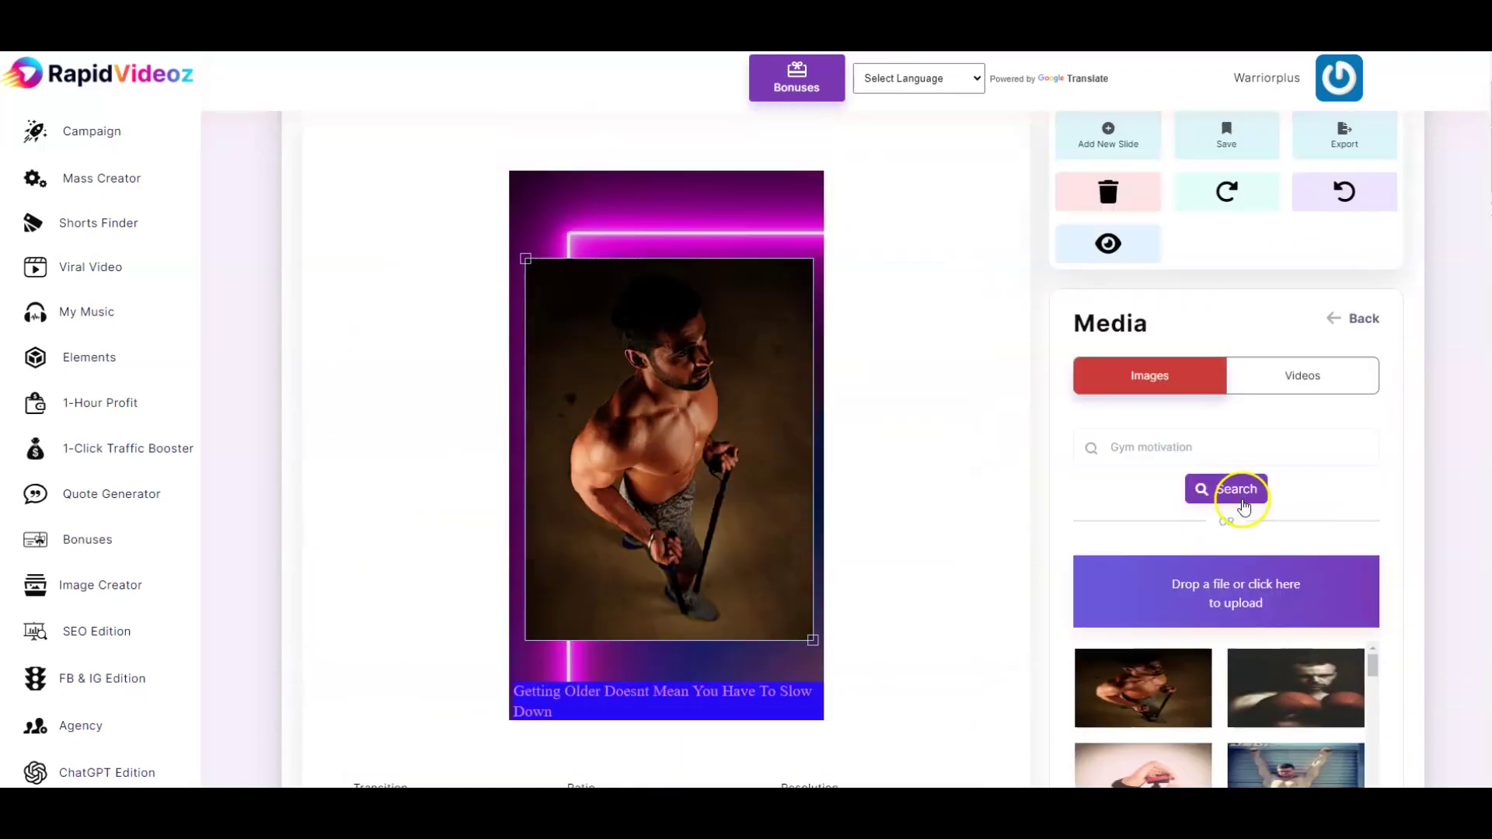
# Step: Add an Instagram icon top-left and a Twitter icon bottom-left above the caption
pyautogui.click(1364, 320)
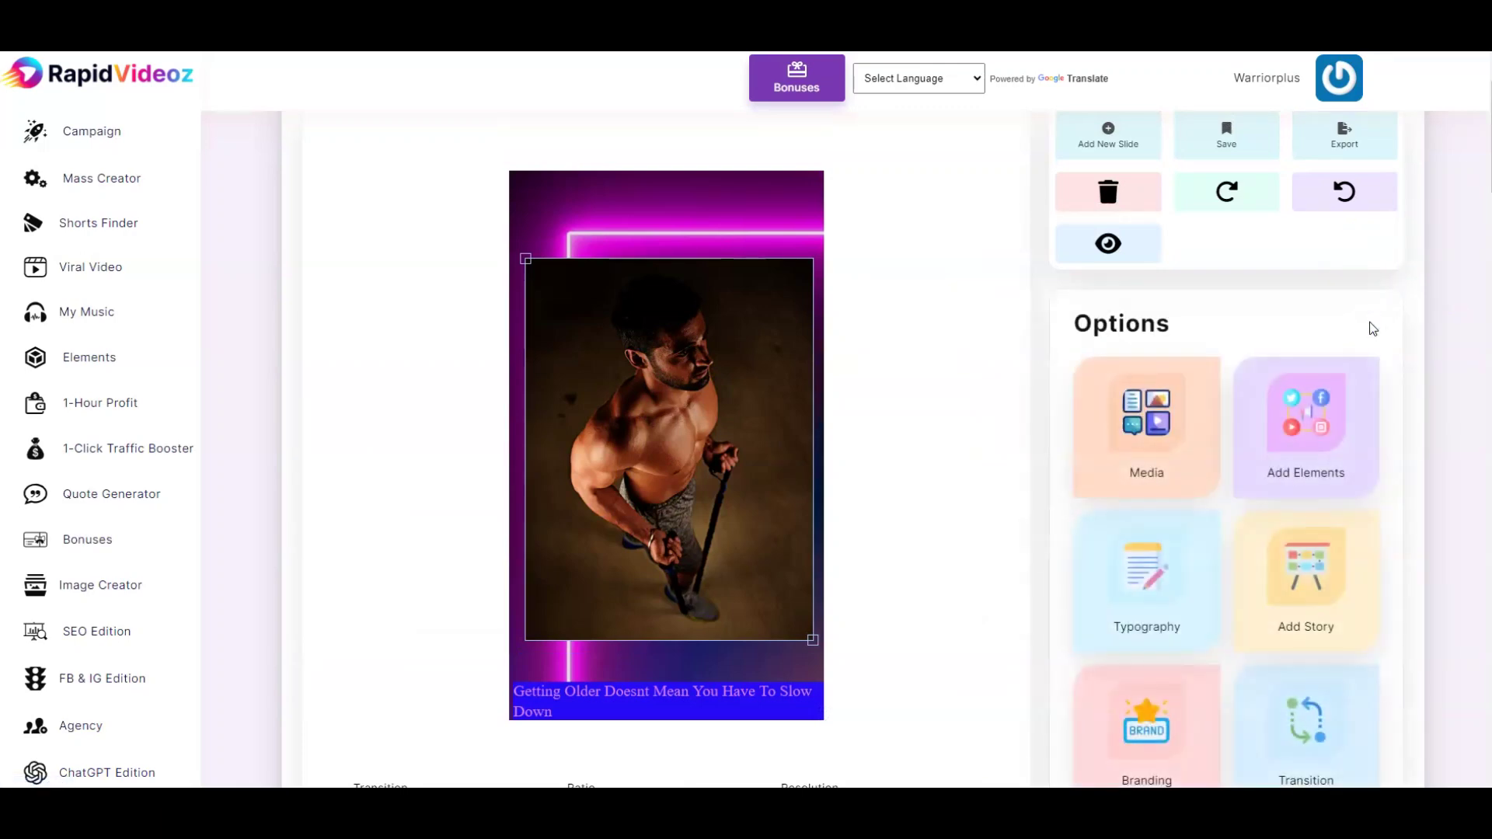
pyautogui.click(1329, 414)
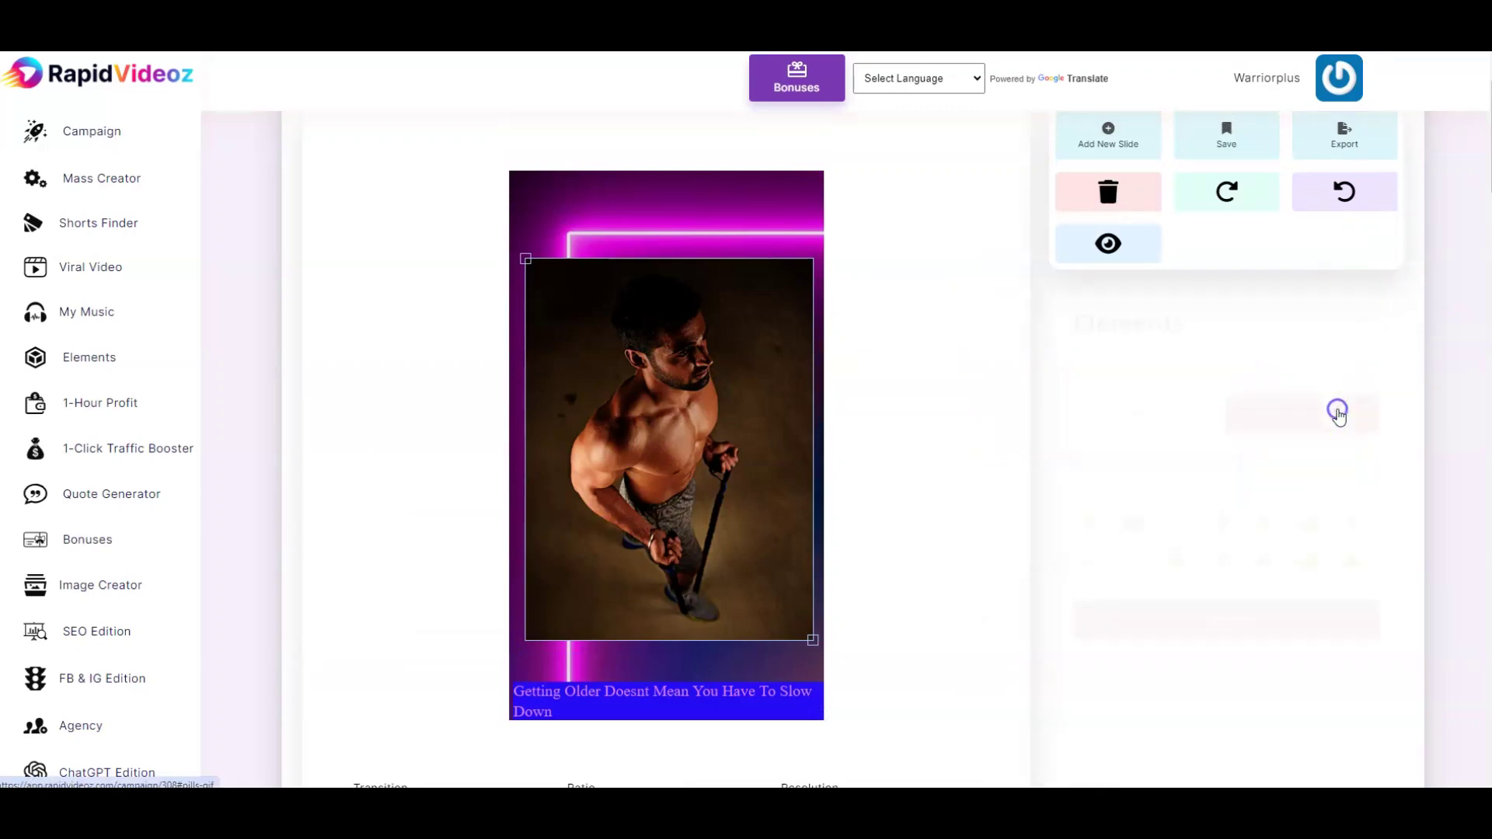
pyautogui.click(1152, 383)
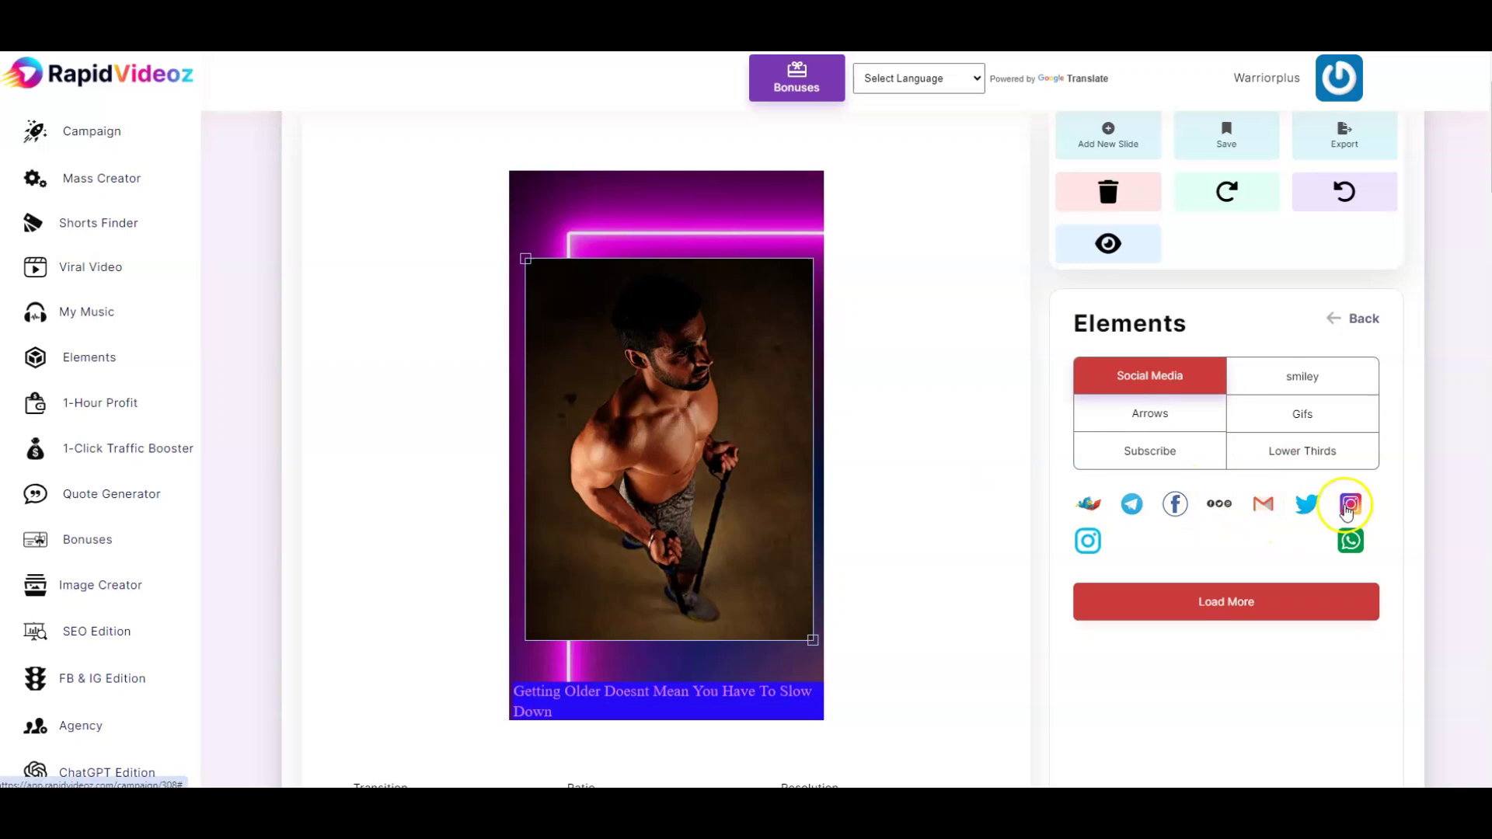
pyautogui.moveTo(1348, 509)
pyautogui.mouseDown()
pyautogui.moveTo(549, 227)
pyautogui.moveTo(610, 241)
pyautogui.moveTo(568, 197)
pyautogui.mouseUp()
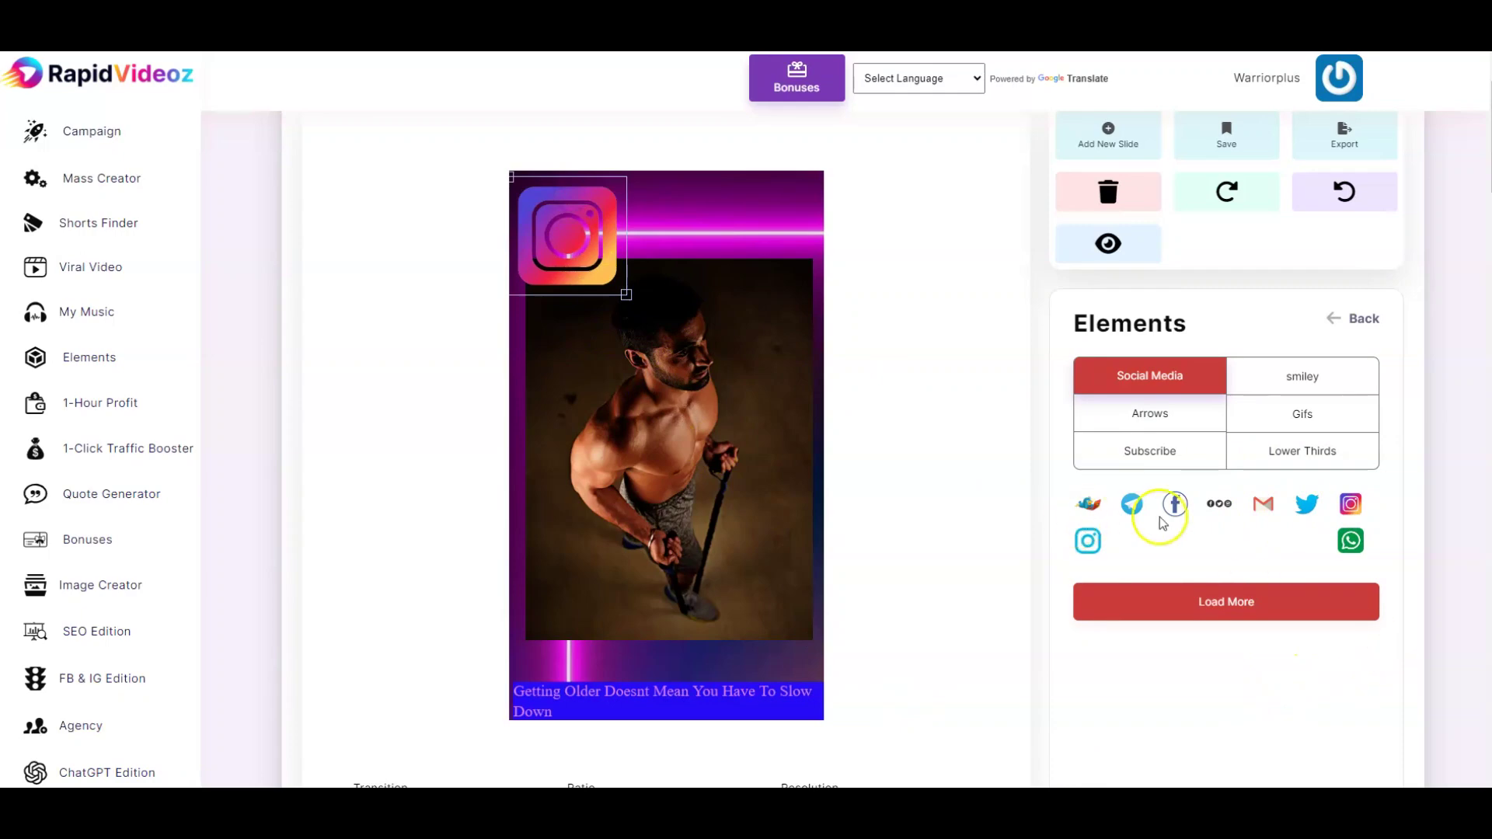
pyautogui.moveTo(1306, 503)
pyautogui.mouseDown()
pyautogui.moveTo(546, 635)
pyautogui.moveTo(579, 618)
pyautogui.mouseUp()
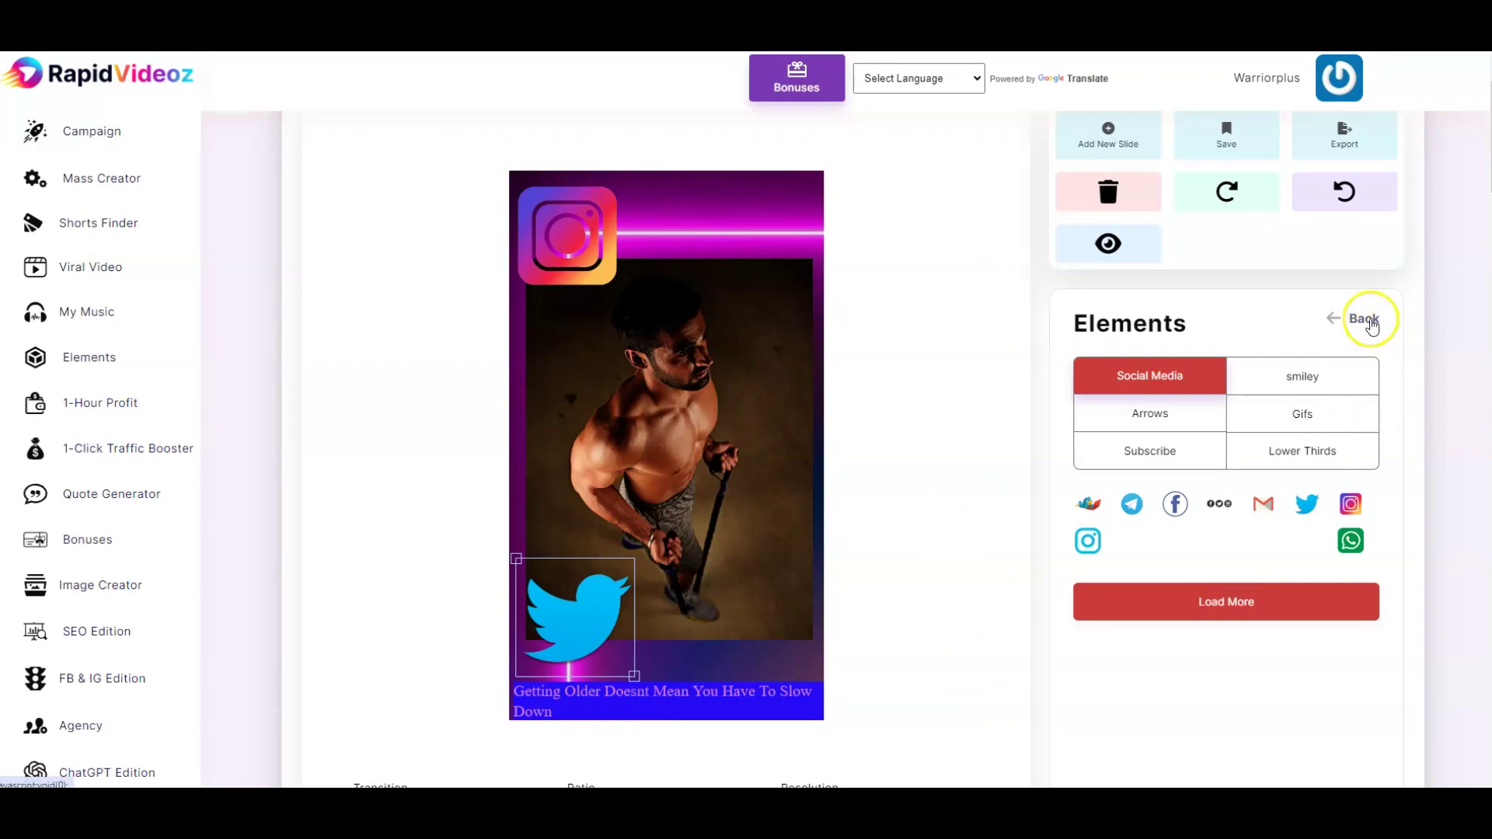
pyautogui.click(1364, 320)
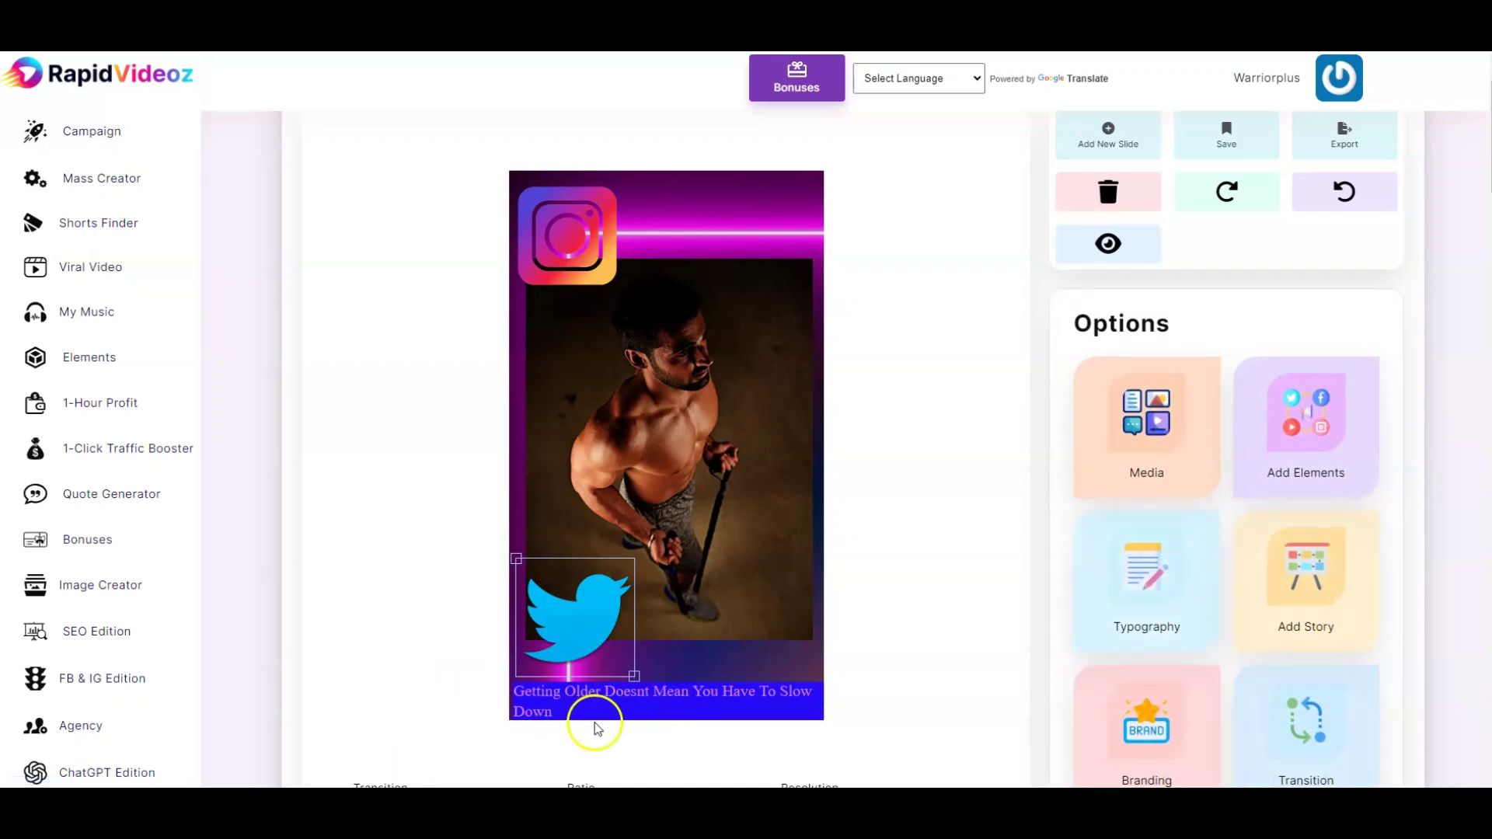
pyautogui.scroll(-1, 1386, 573)
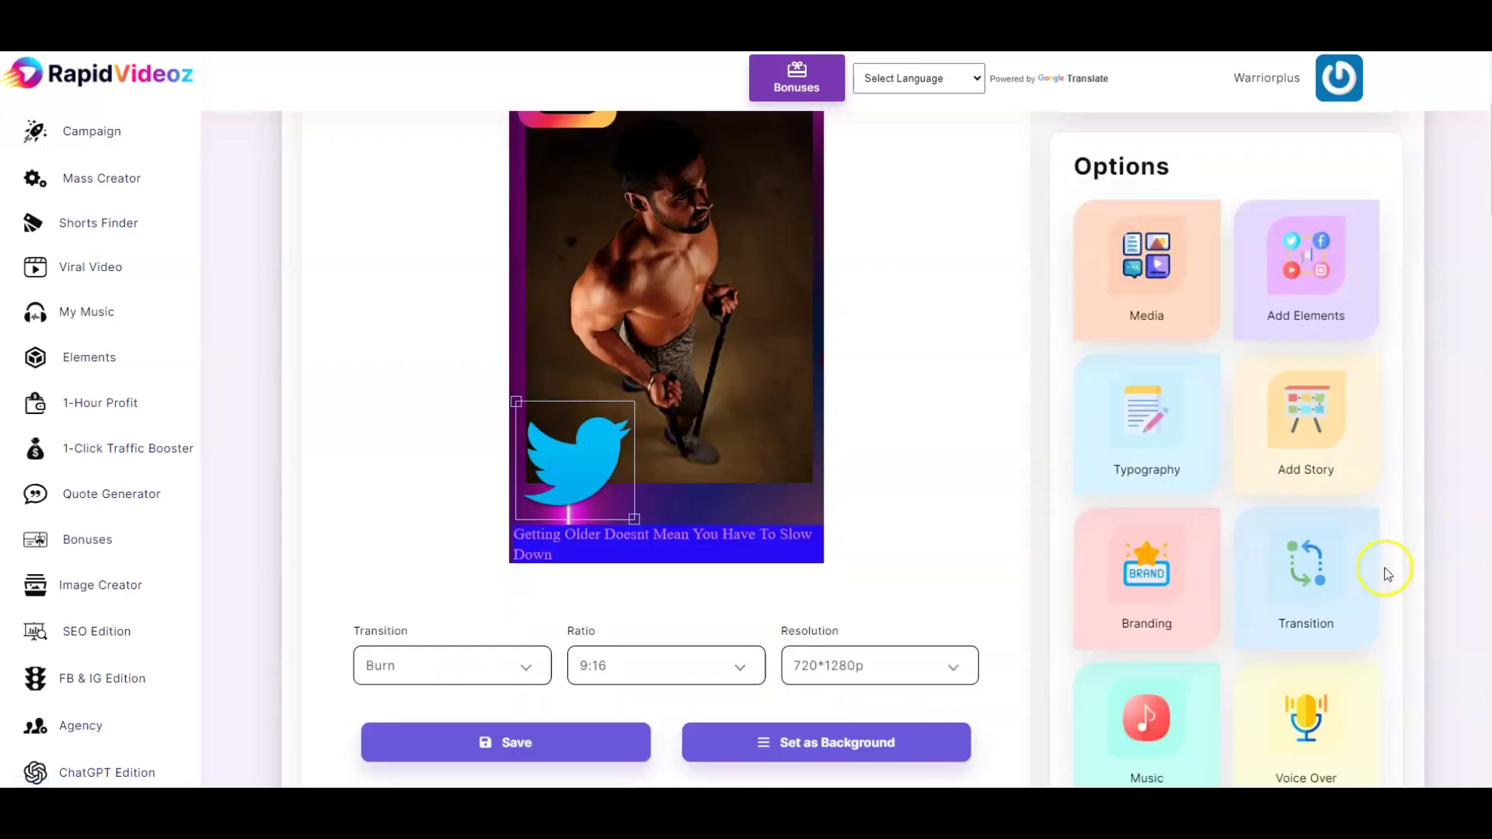
# Step: Upload the AJ TRACEY X MODJO track from the My Music for SHORTZ folder
pyautogui.click(1147, 536)
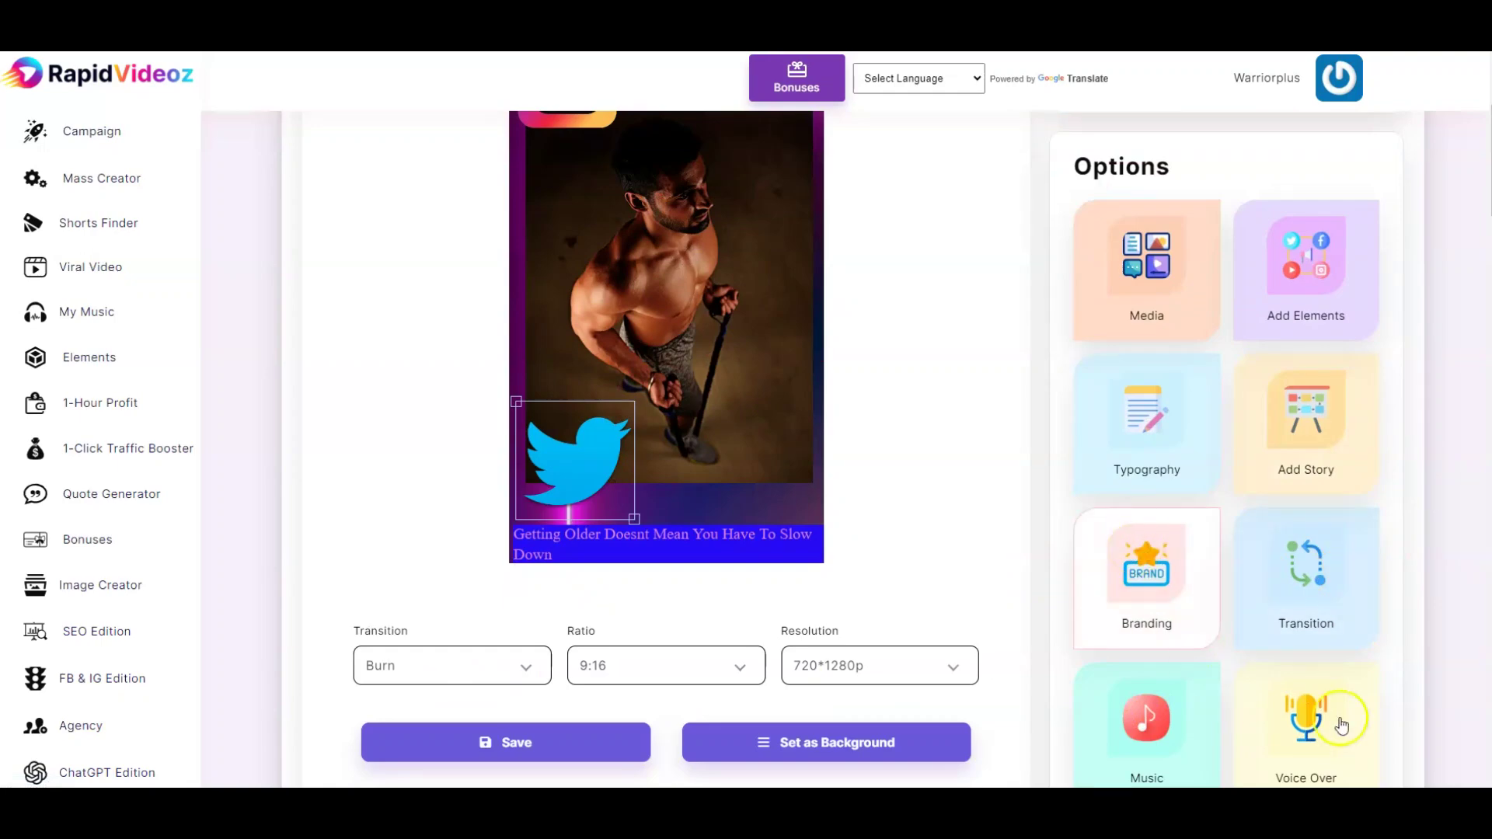
pyautogui.scroll(-1, 1258, 656)
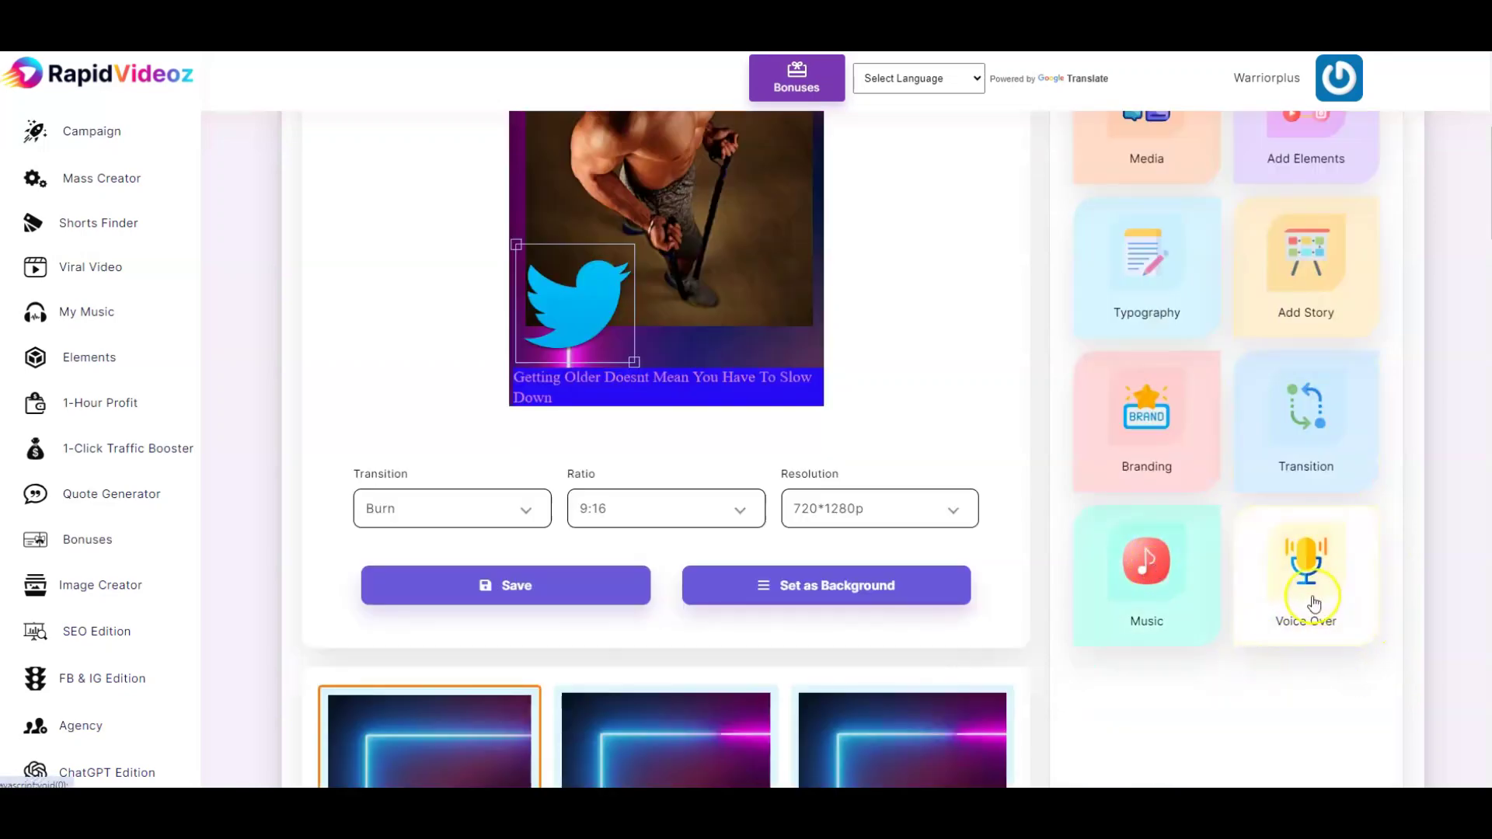
pyautogui.click(1149, 554)
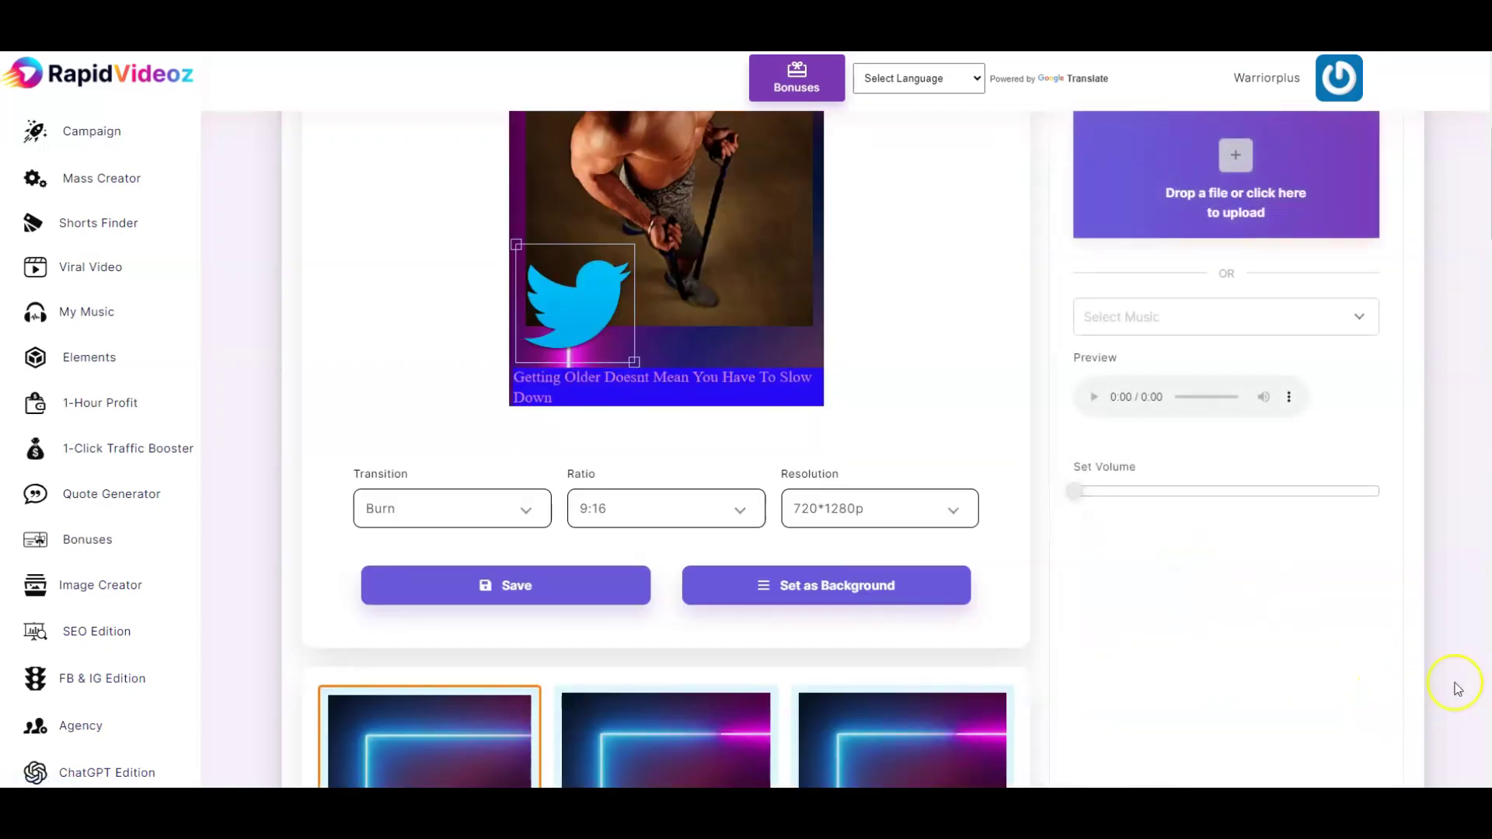
pyautogui.click(1239, 170)
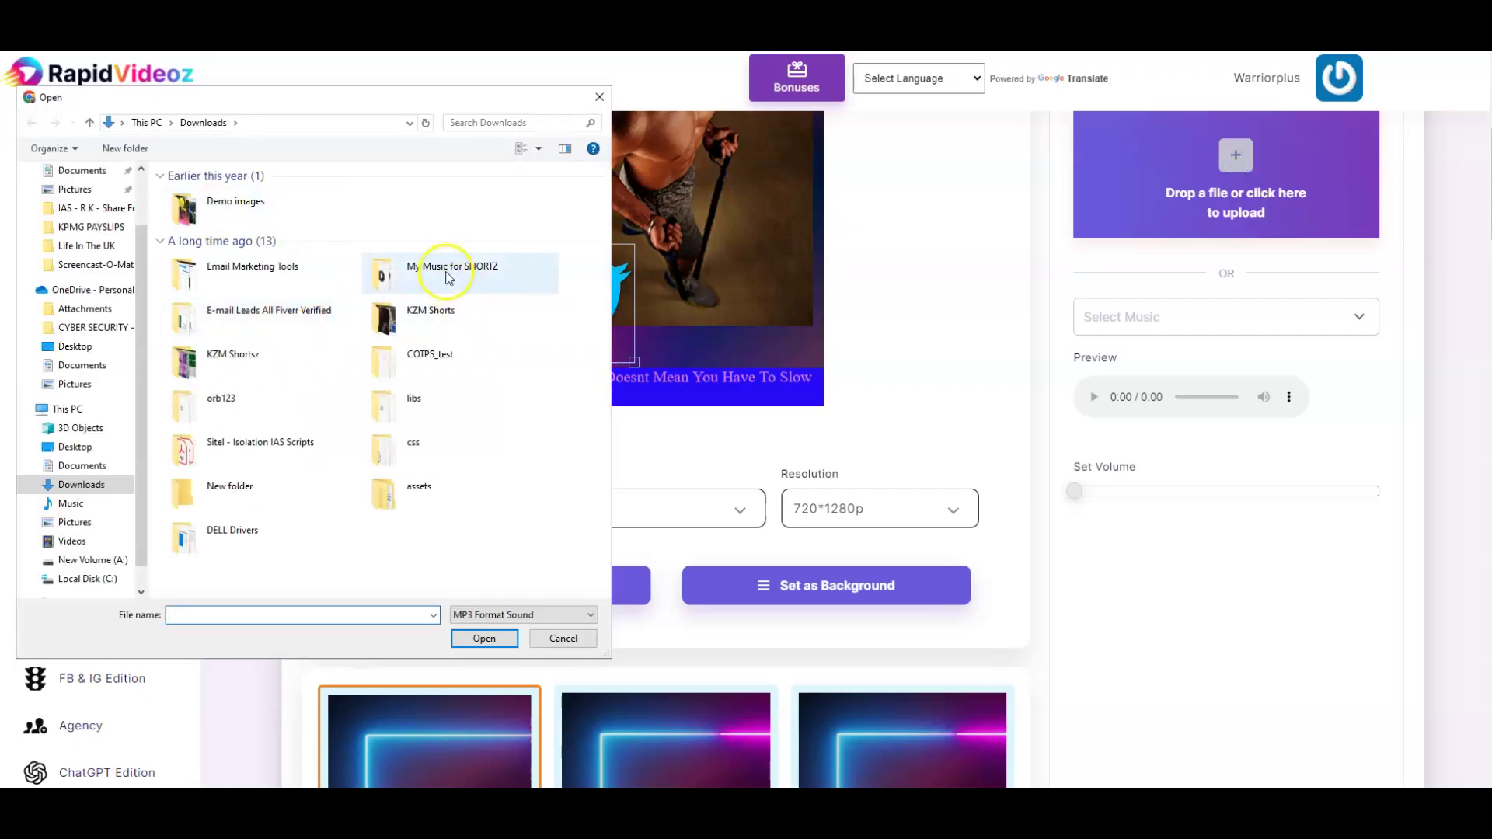
pyautogui.click(447, 278)
pyautogui.doubleClick(440, 292)
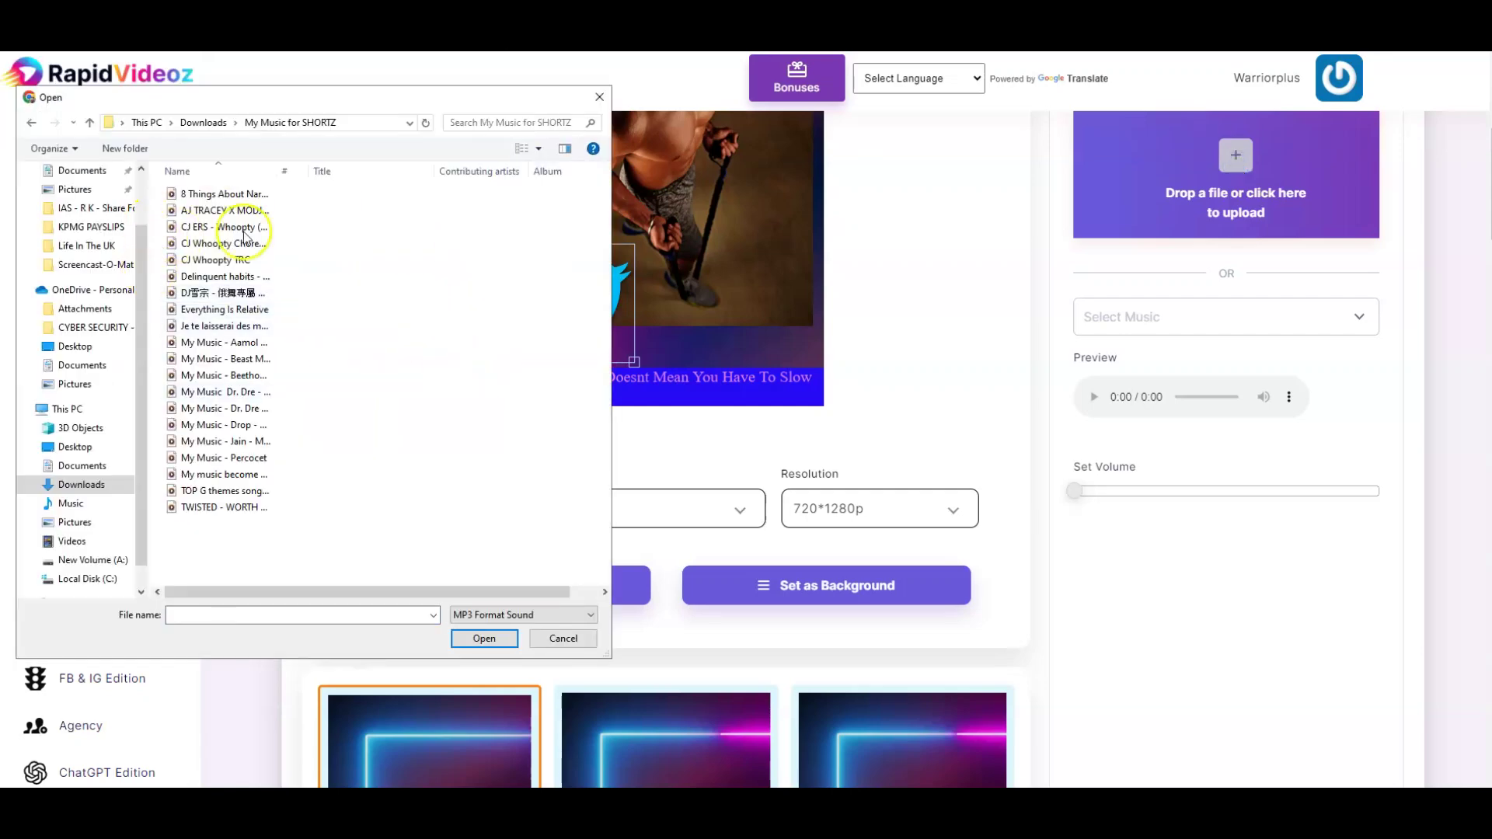
pyautogui.doubleClick(227, 213)
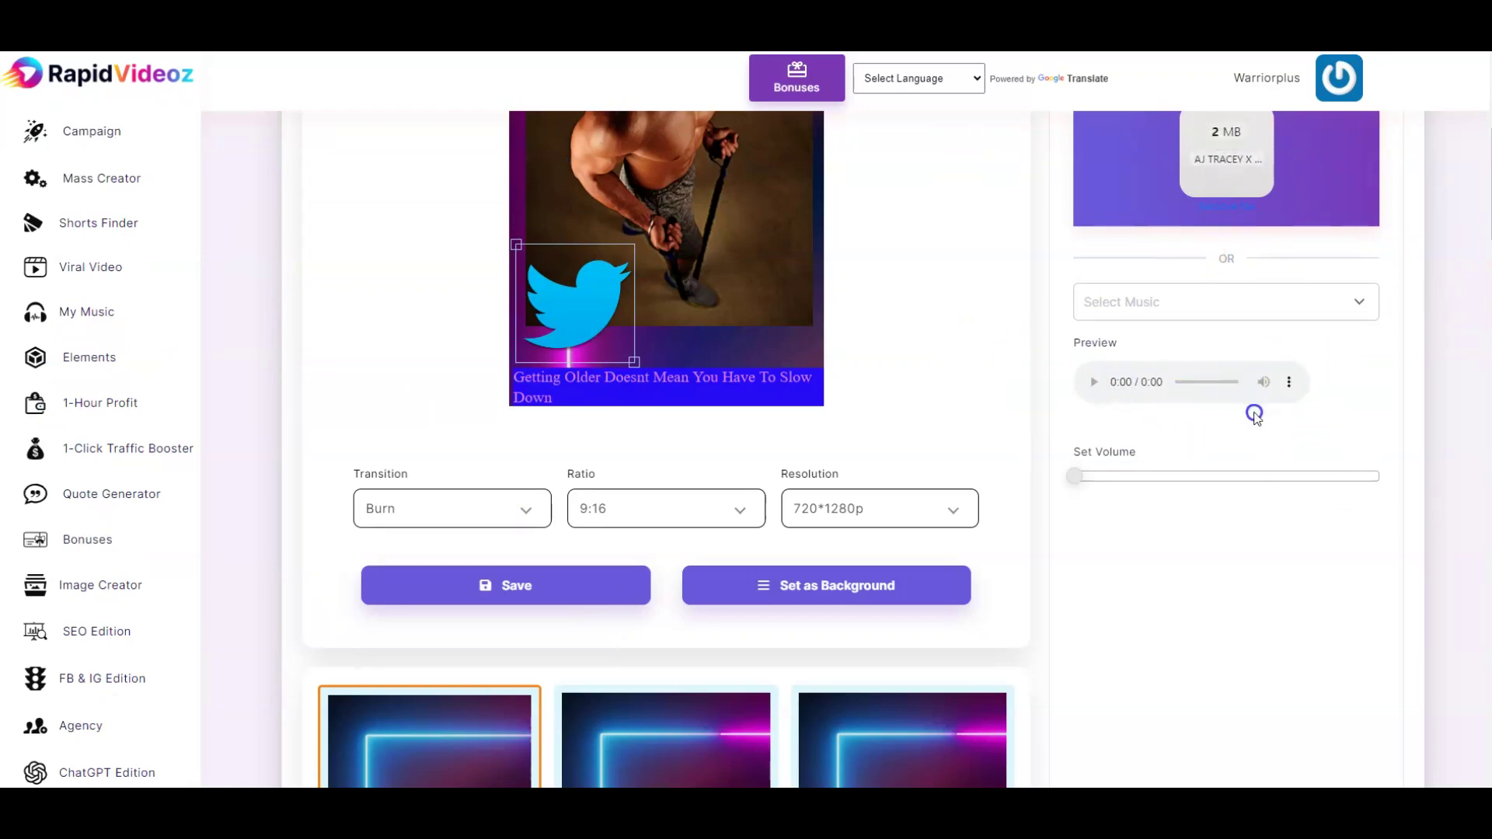
# Step: Preview the upload and select AJ TRACEY X MODJO as the background music
pyautogui.click(1291, 394)
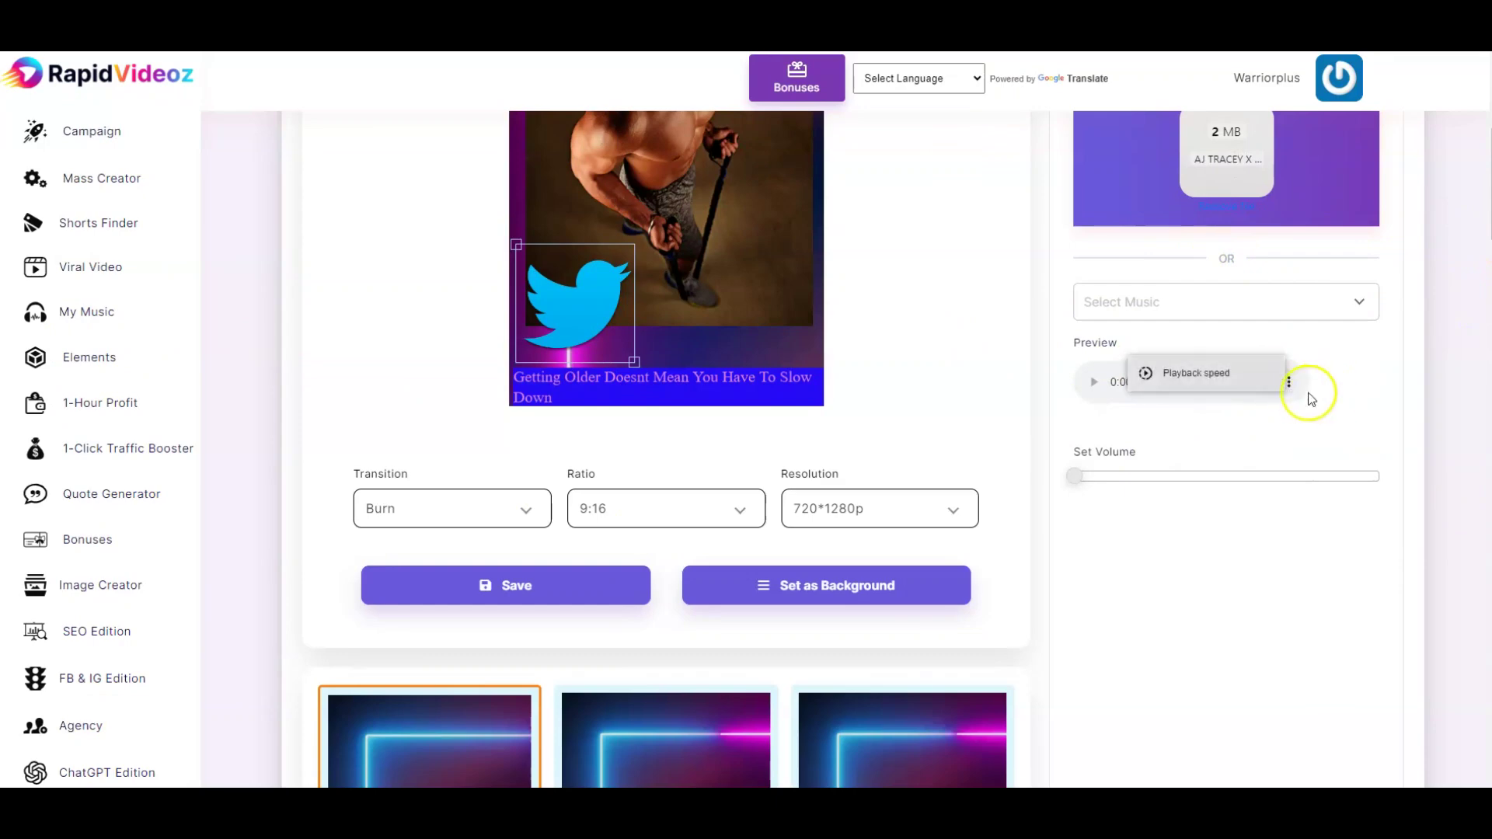
pyautogui.click(1356, 446)
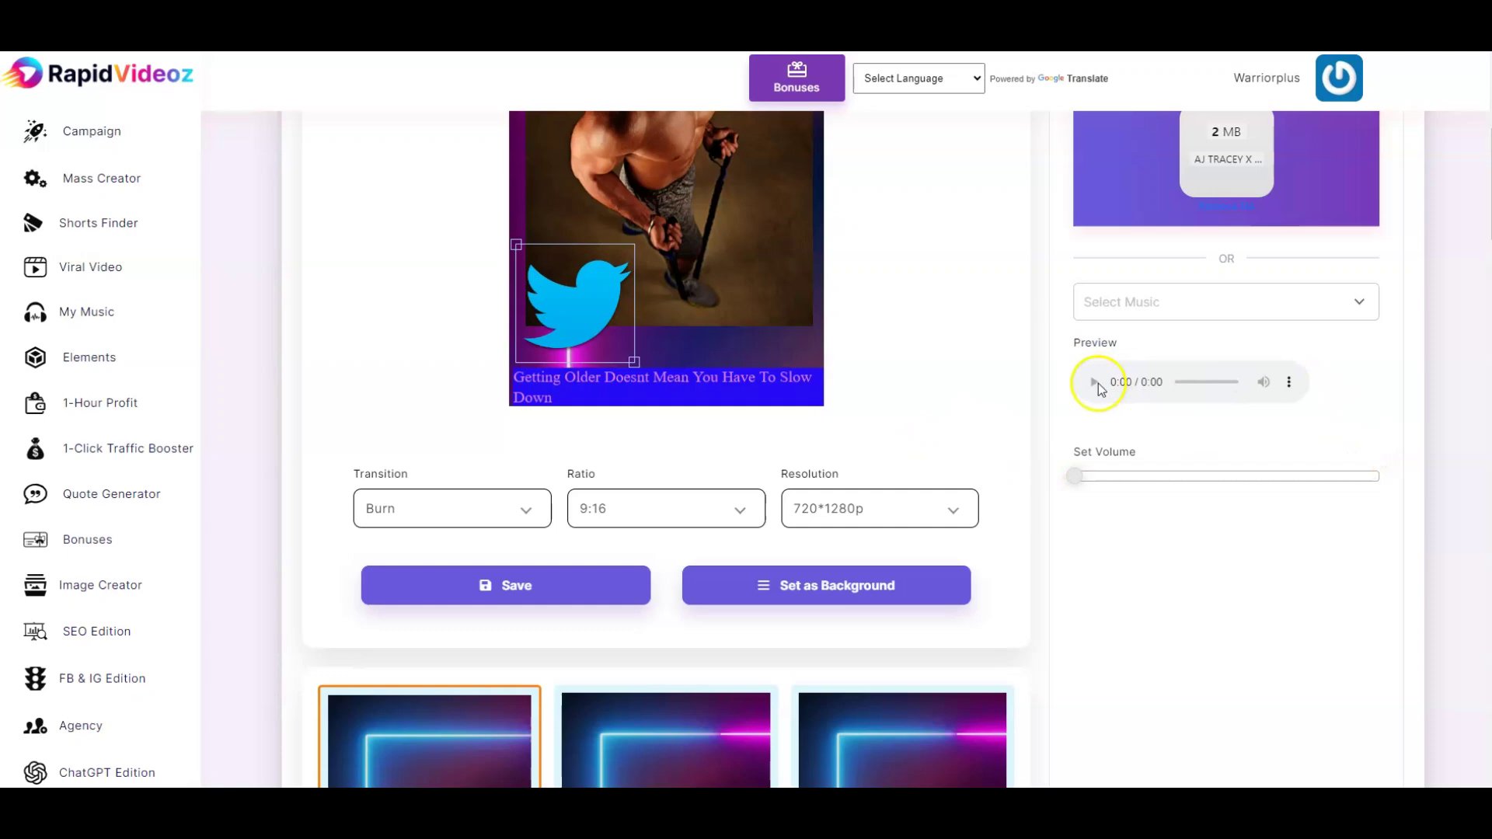
pyautogui.click(1184, 304)
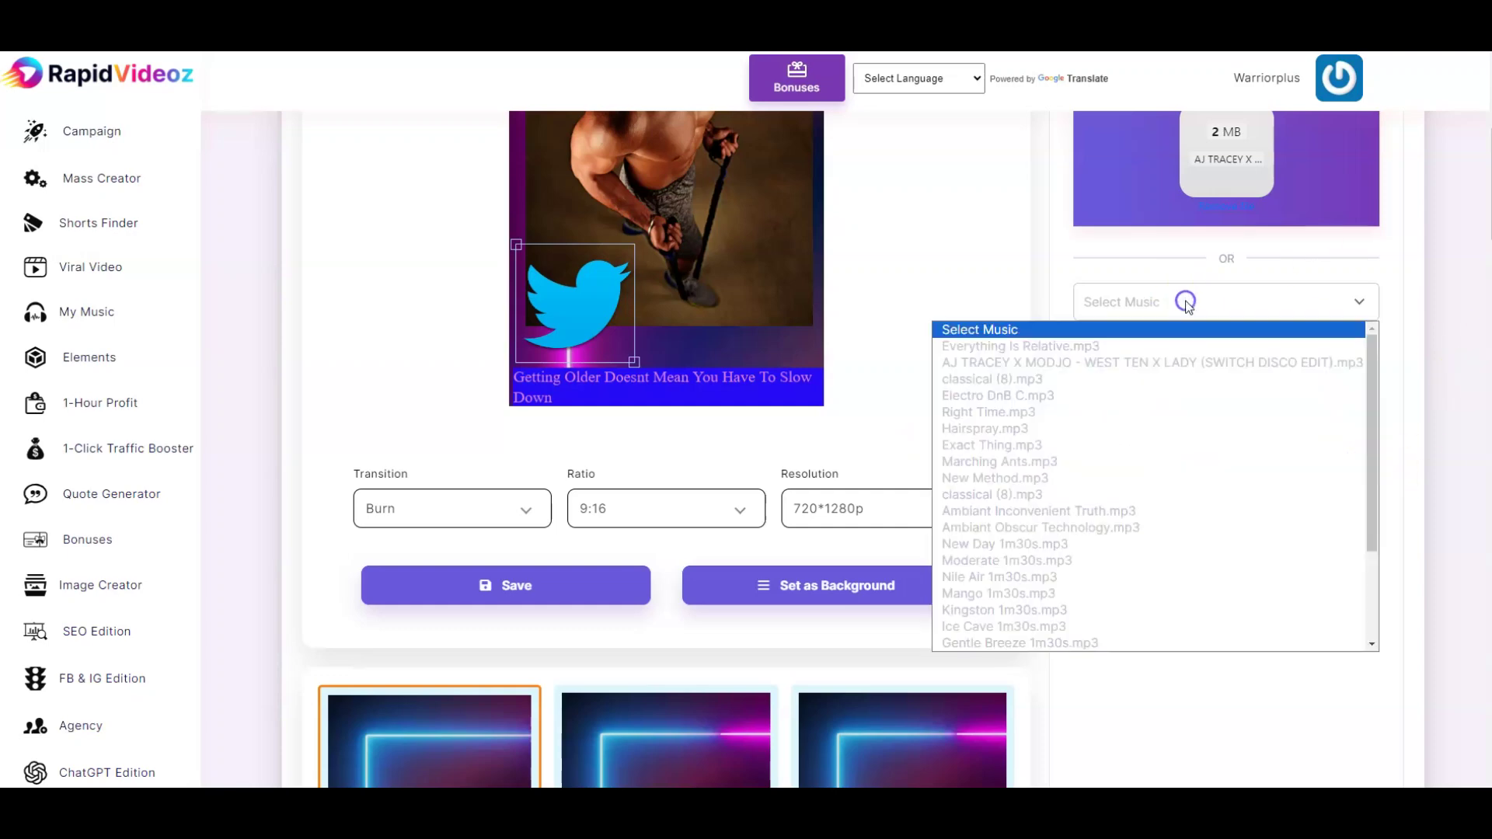
pyautogui.click(1004, 369)
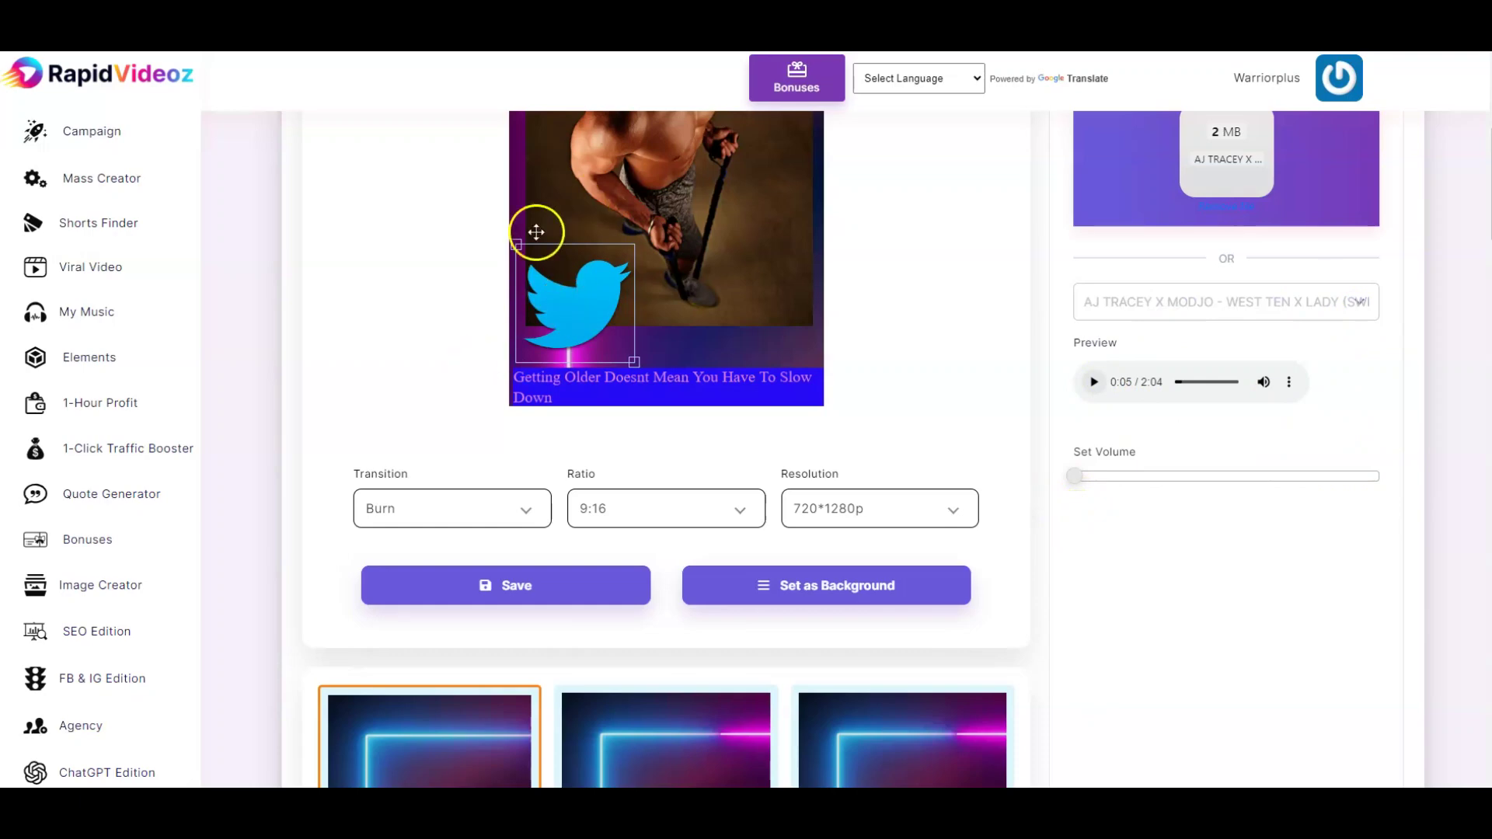
pyautogui.scroll(2, 836, 463)
pyautogui.scroll(1, 838, 468)
pyautogui.scroll(1, 836, 470)
pyautogui.scroll(-1, 870, 500)
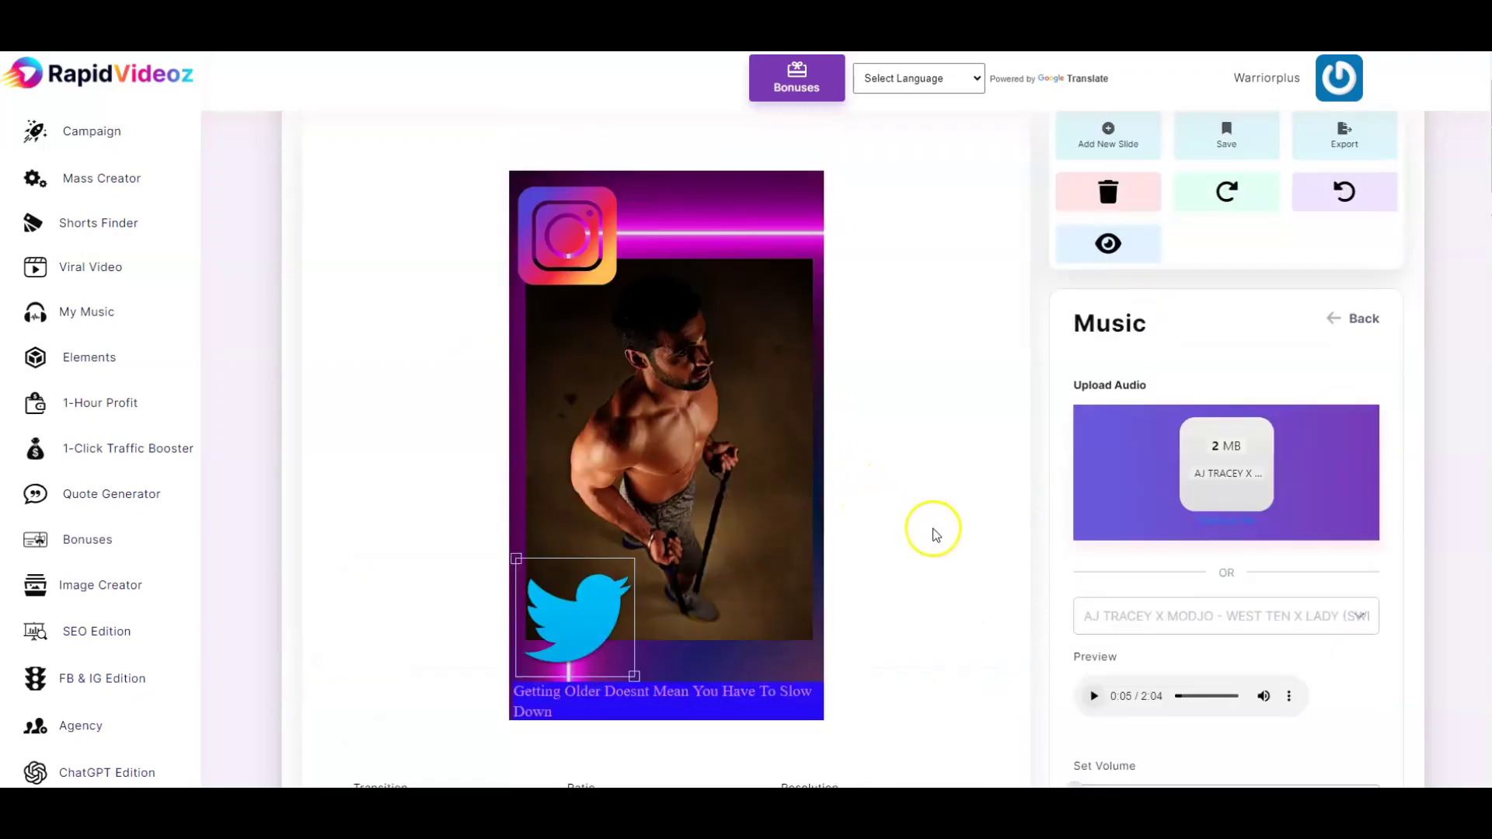
pyautogui.scroll(-1, 936, 533)
pyautogui.scroll(-3, 973, 506)
pyautogui.scroll(-3, 765, 519)
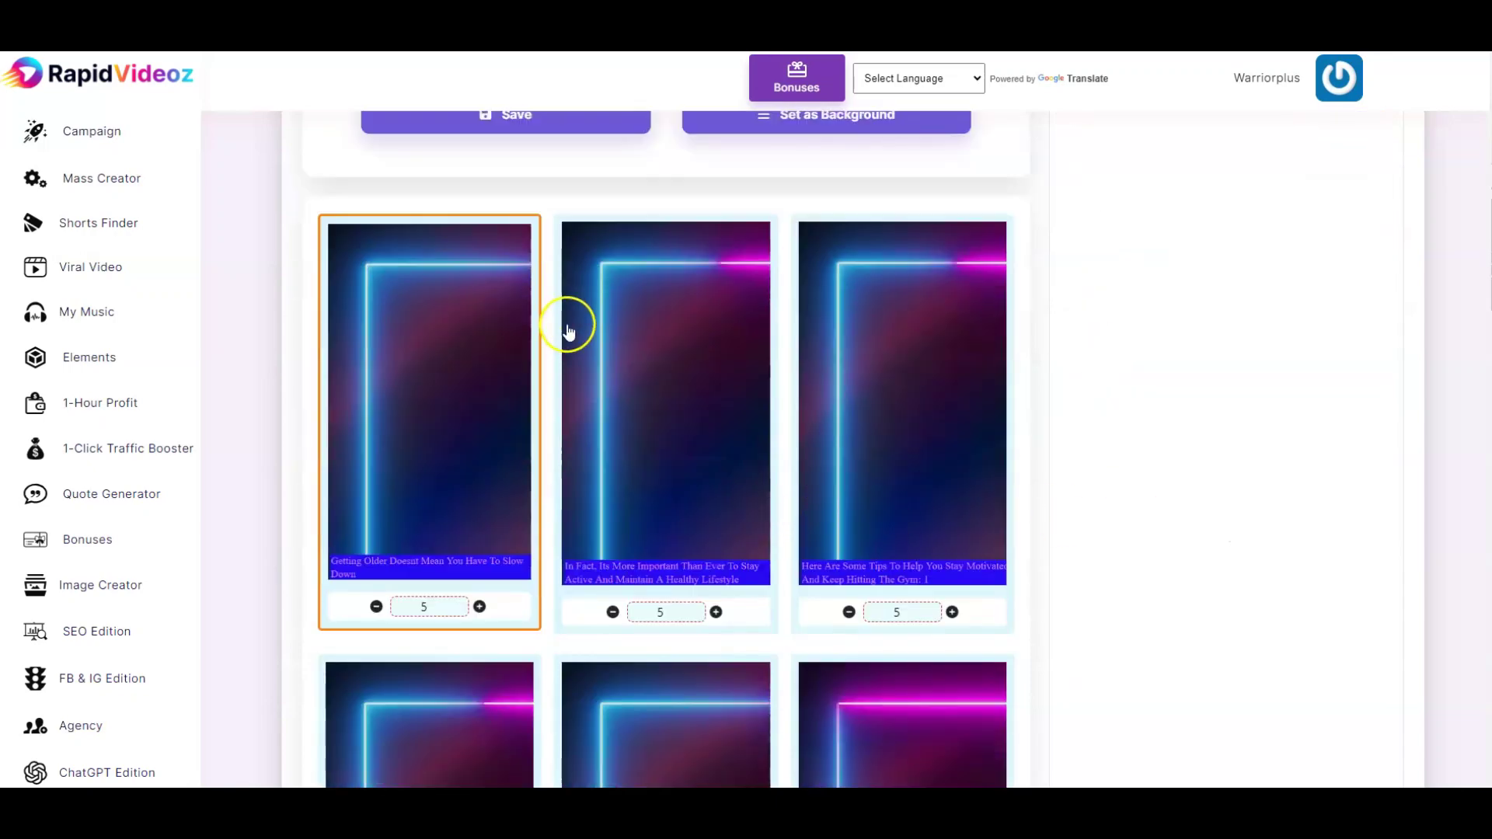
pyautogui.scroll(-3, 1002, 503)
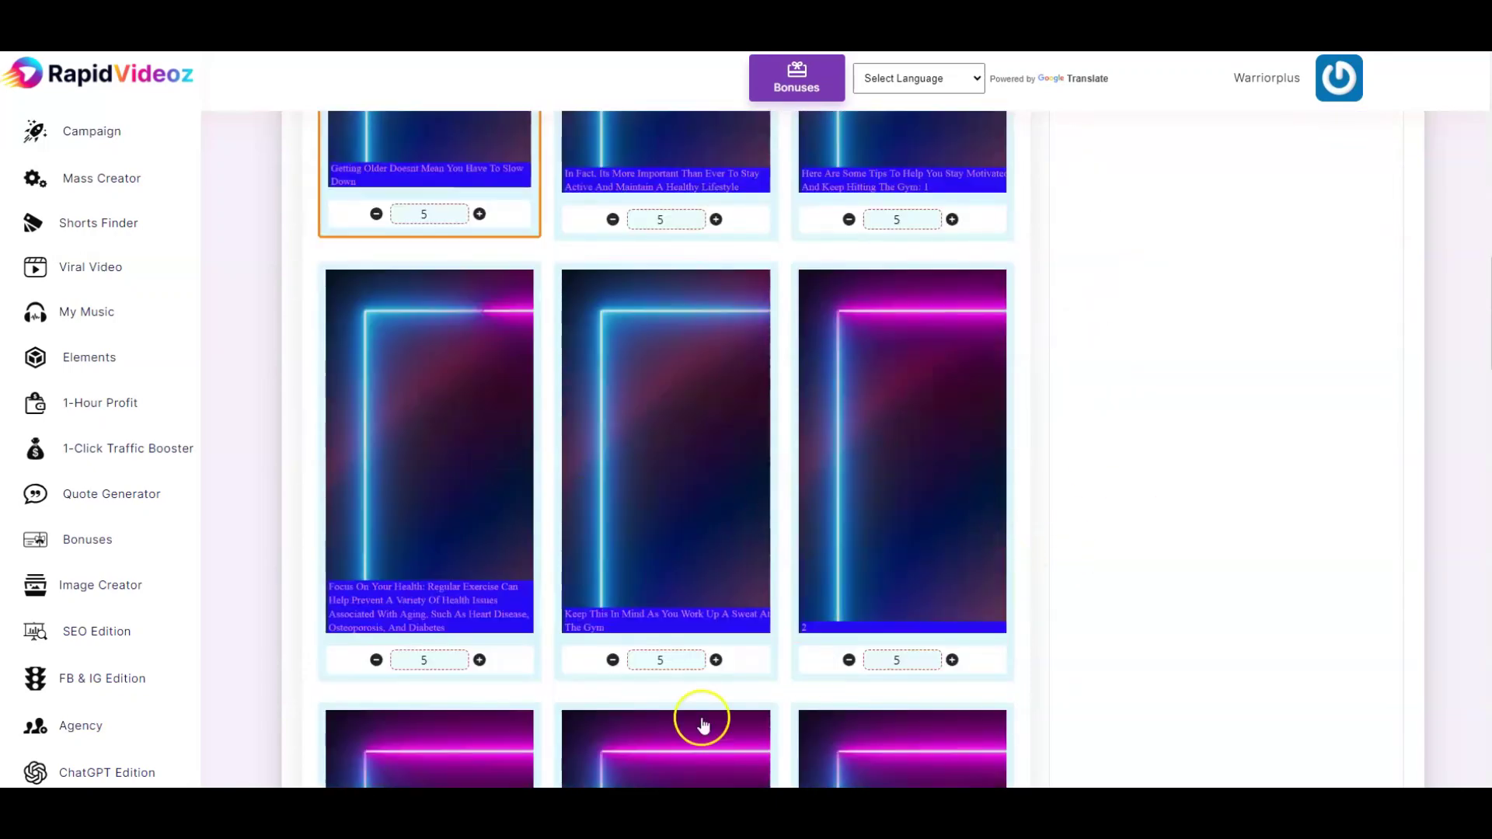
pyautogui.scroll(-4, 700, 715)
pyautogui.scroll(-1, 861, 615)
pyautogui.scroll(-1, 817, 582)
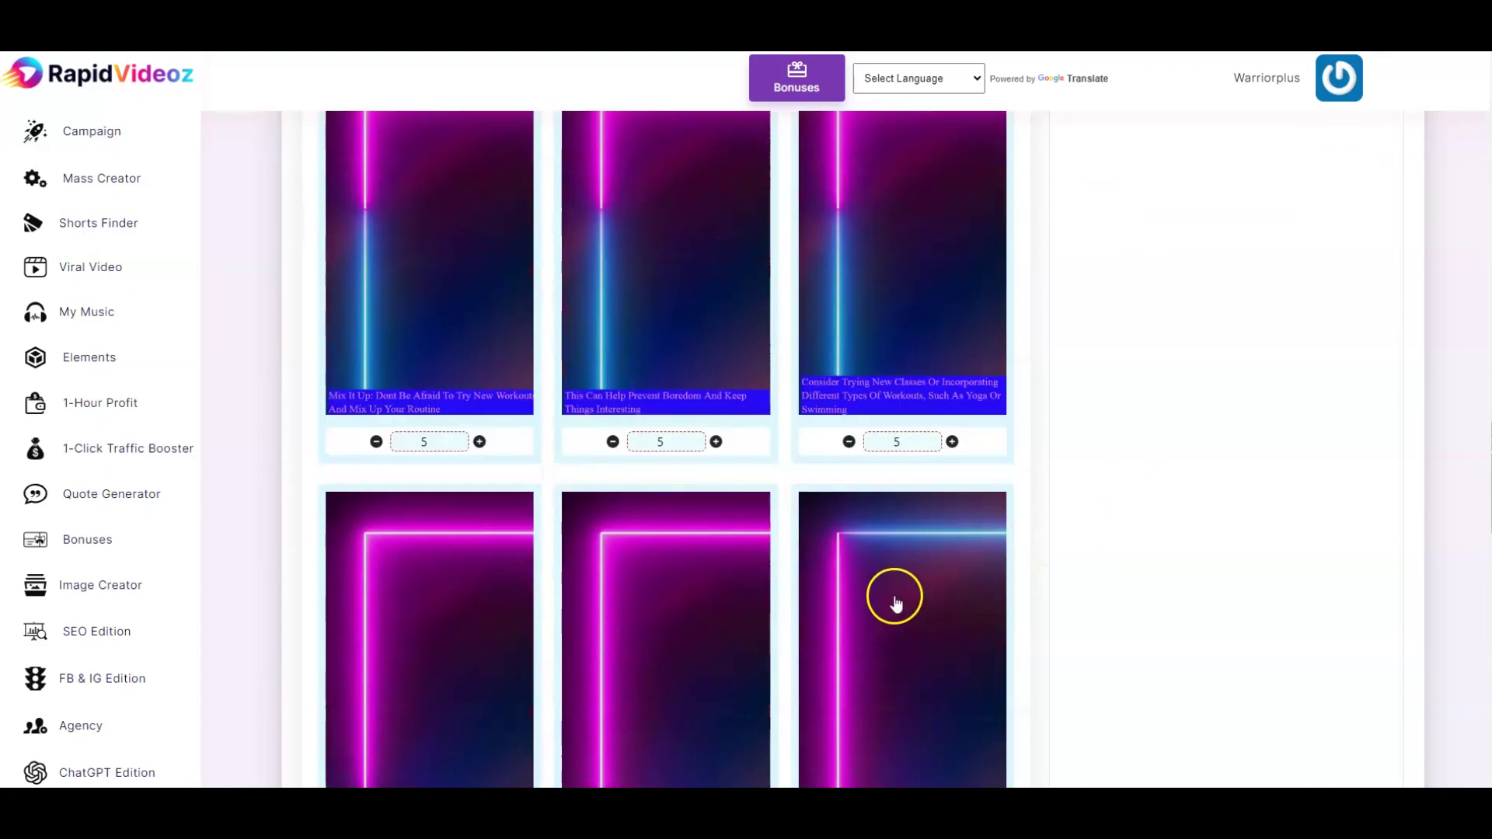
pyautogui.scroll(-4, 893, 600)
pyautogui.scroll(-2, 887, 613)
pyautogui.scroll(-4, 793, 604)
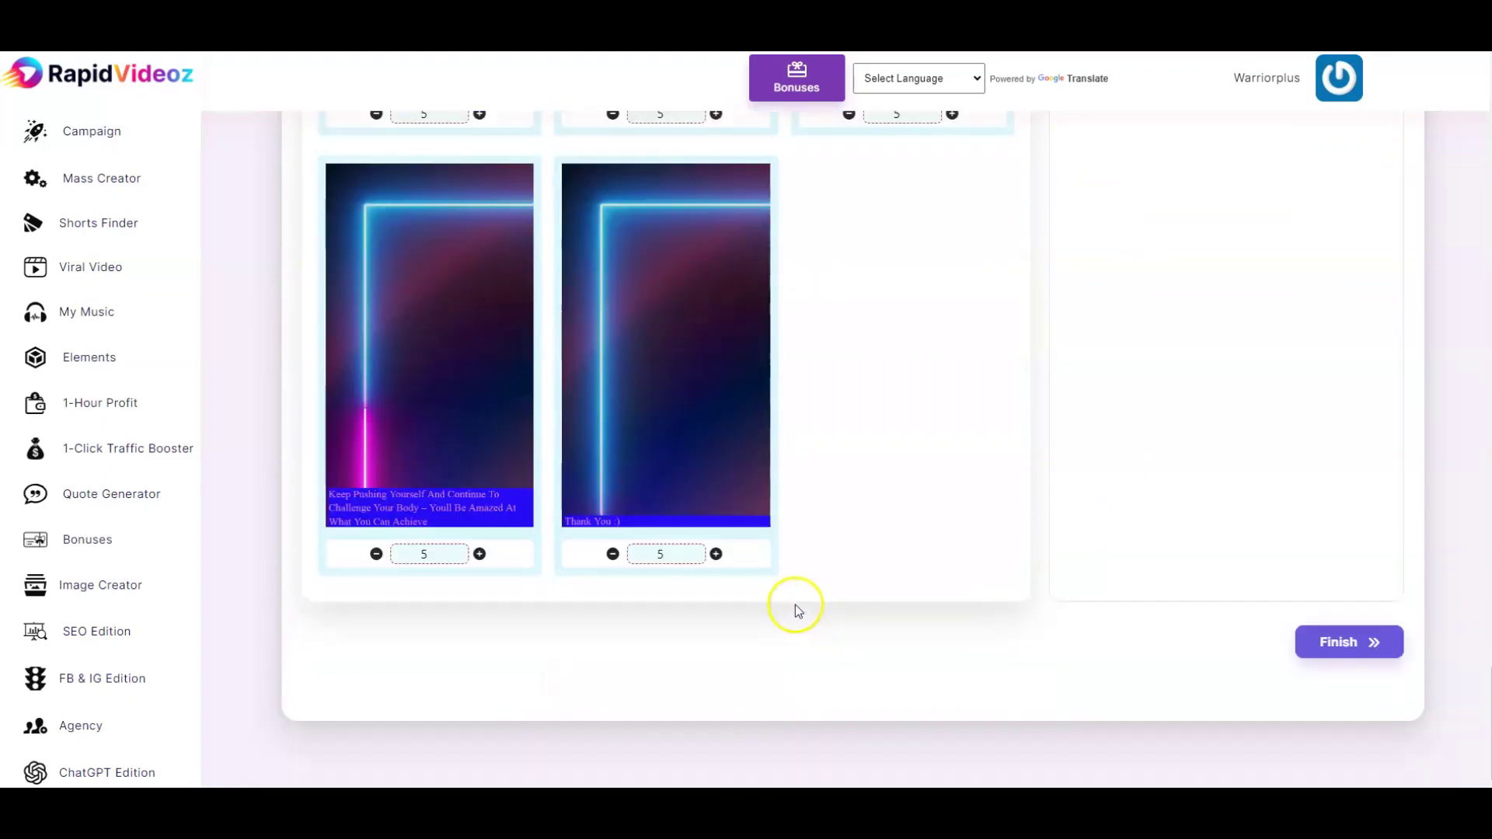
# Step: Finish the Gym motivation 1234 video and confirm the success dialog to queue rendering
pyautogui.click(1338, 639)
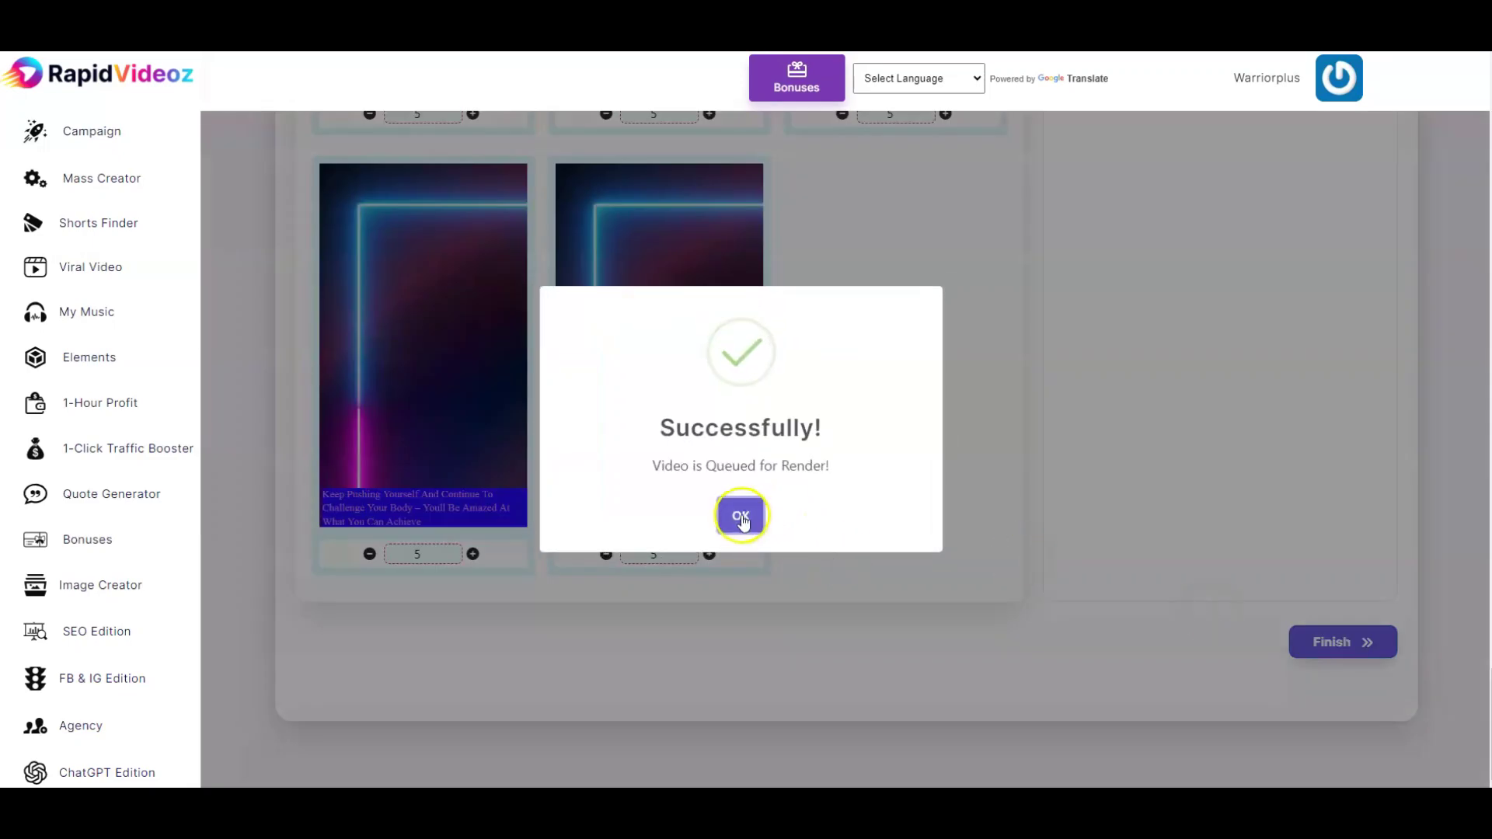
pyautogui.click(740, 515)
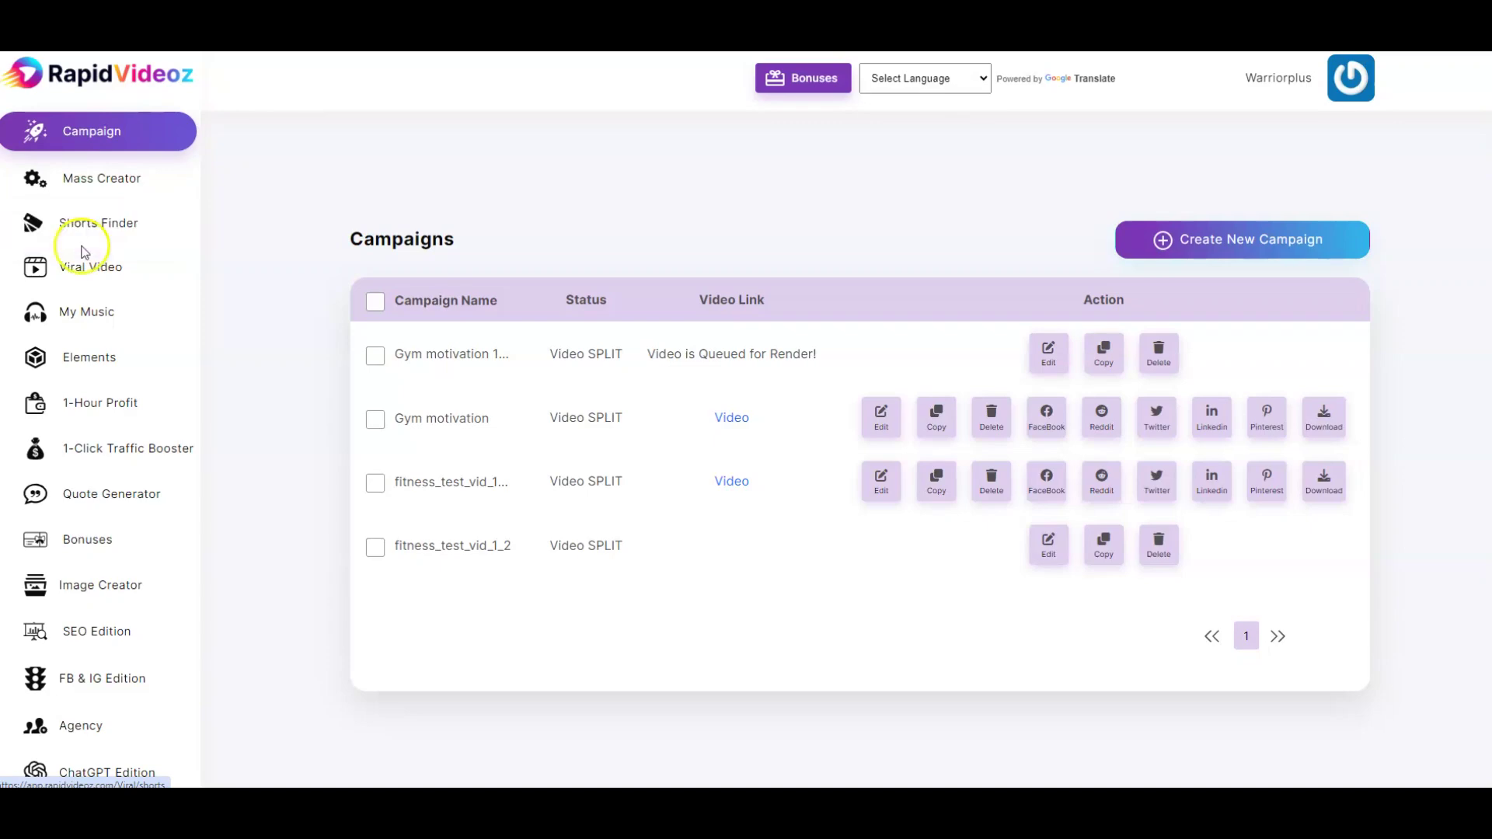
# Step: Check that 'Gym motivation 1234' shows 'Video is Queued for Render!' in the campaigns list
pyautogui.click(66, 281)
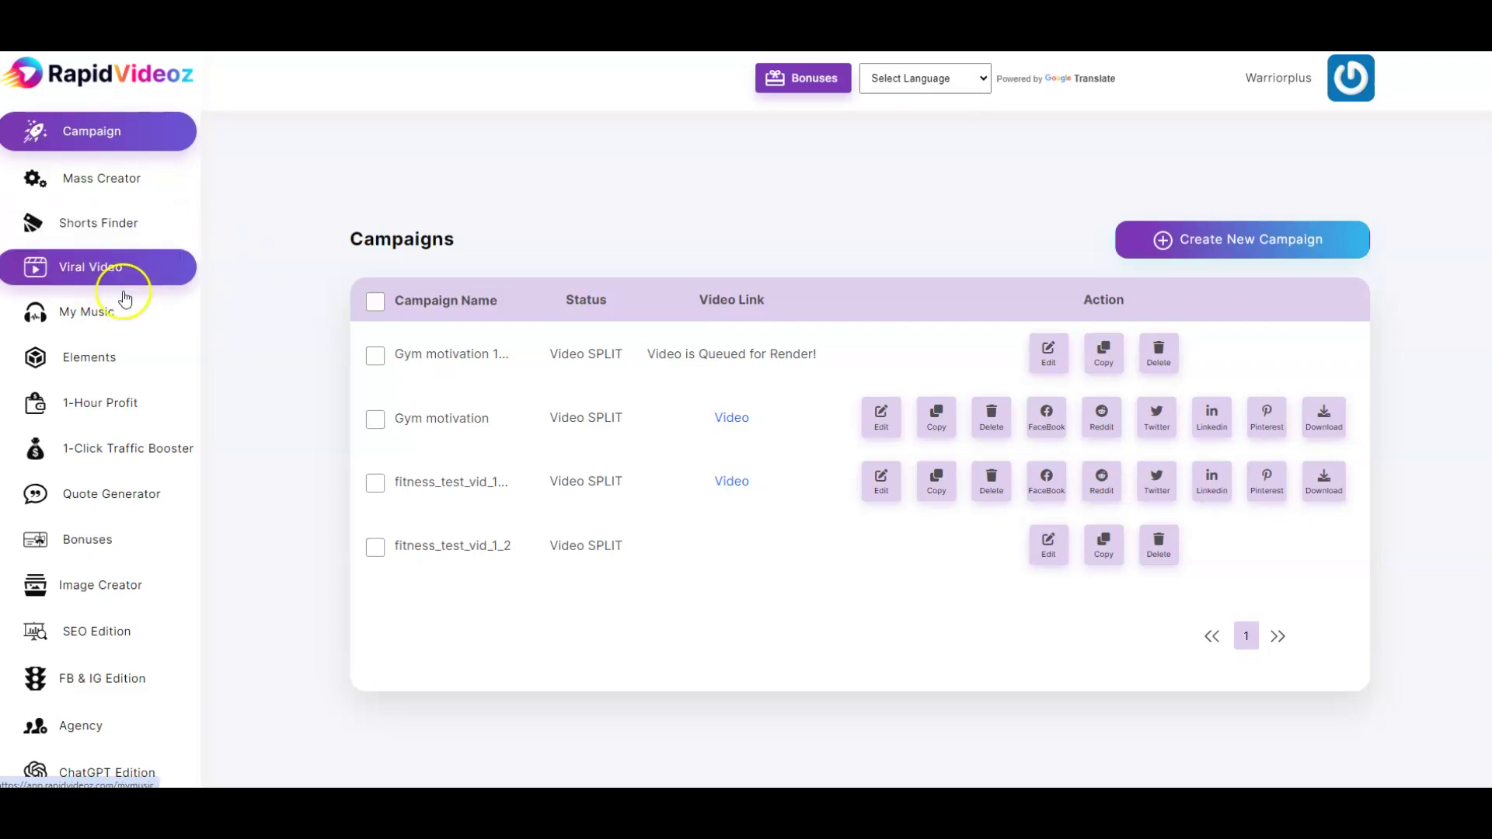
pyautogui.click(126, 320)
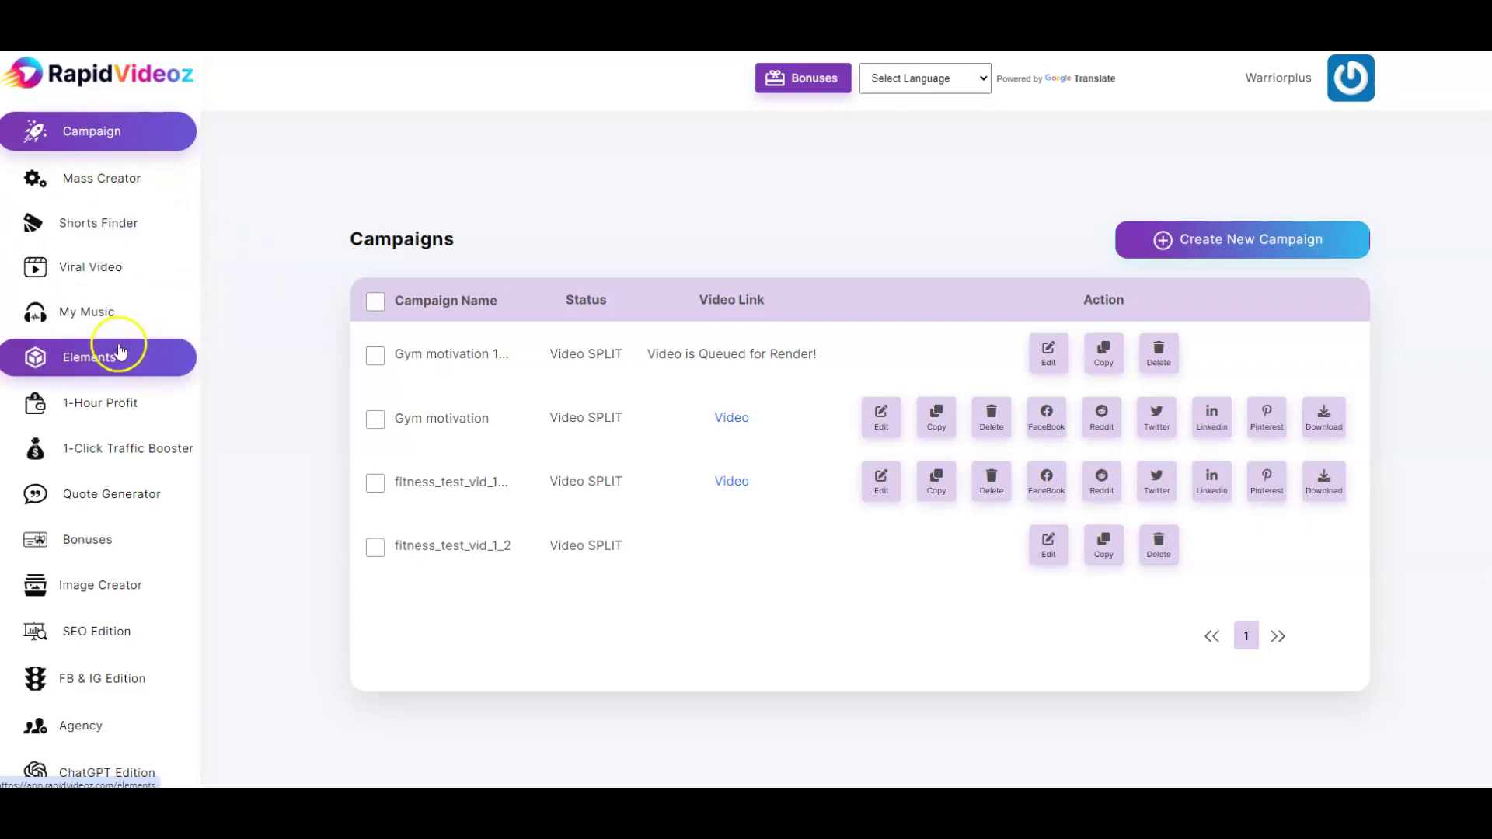
pyautogui.click(103, 366)
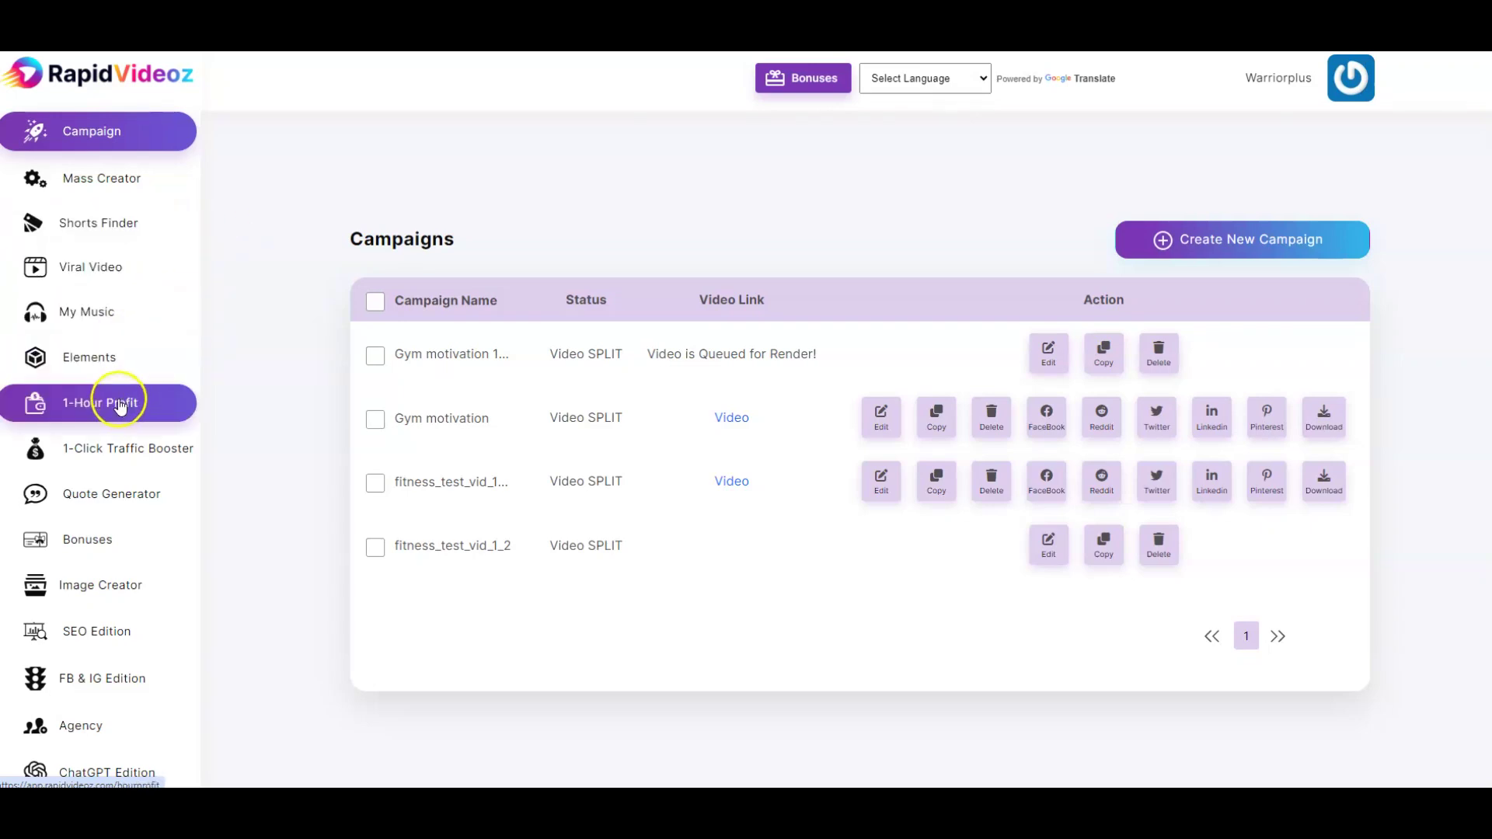